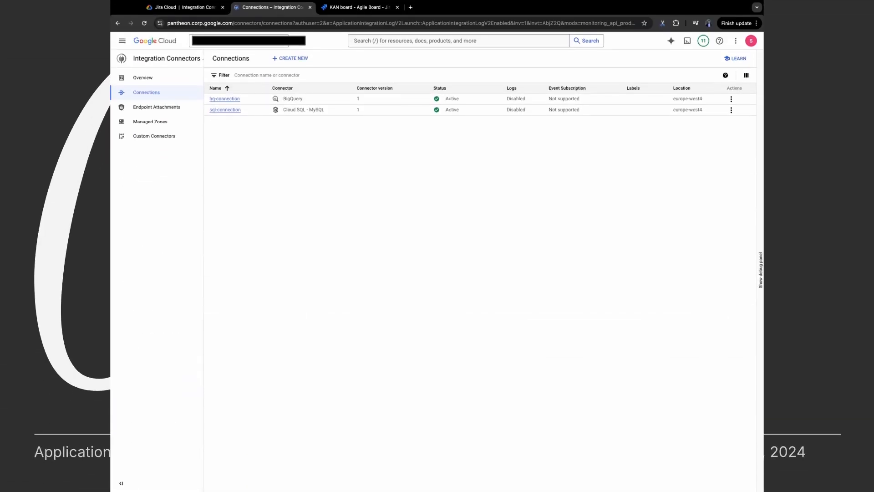
# Step: Start creating a new connection in Integration Connectors
pyautogui.click(300, 62)
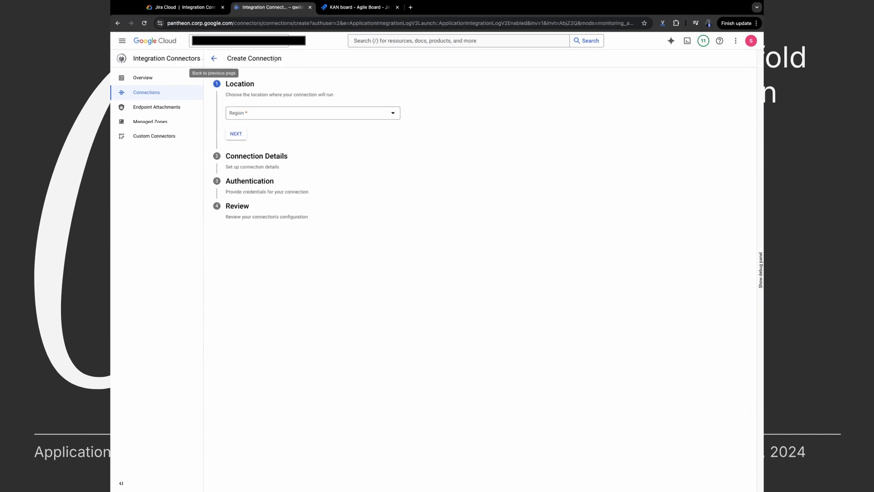
pyautogui.click(292, 113)
pyautogui.click(291, 121)
pyautogui.write('JIRA')
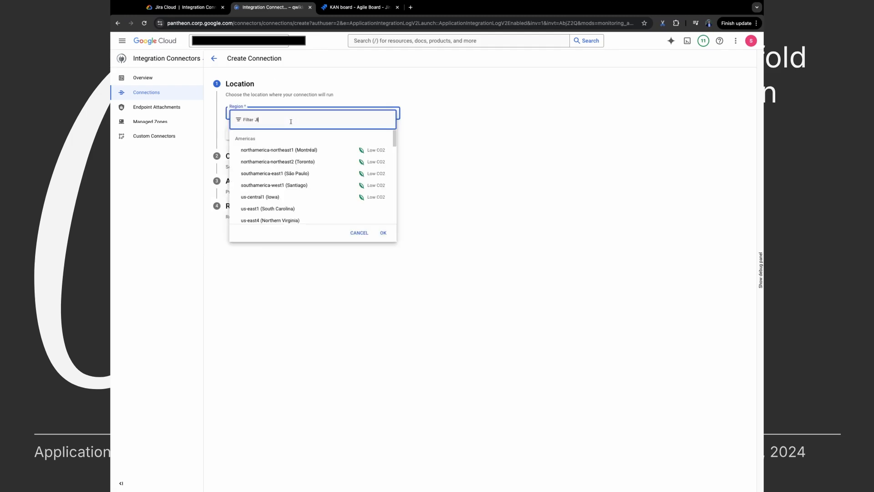
pyautogui.click(480, 157)
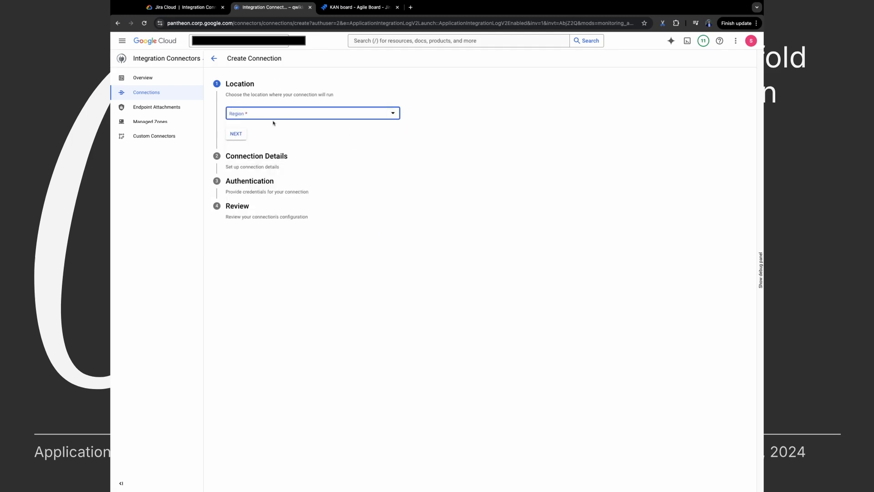
# Step: Set the connection's region to europe-west4 (Netherlands) and continue to the connection details
pyautogui.click(259, 117)
pyautogui.doubleClick(266, 120)
pyautogui.write('europe')
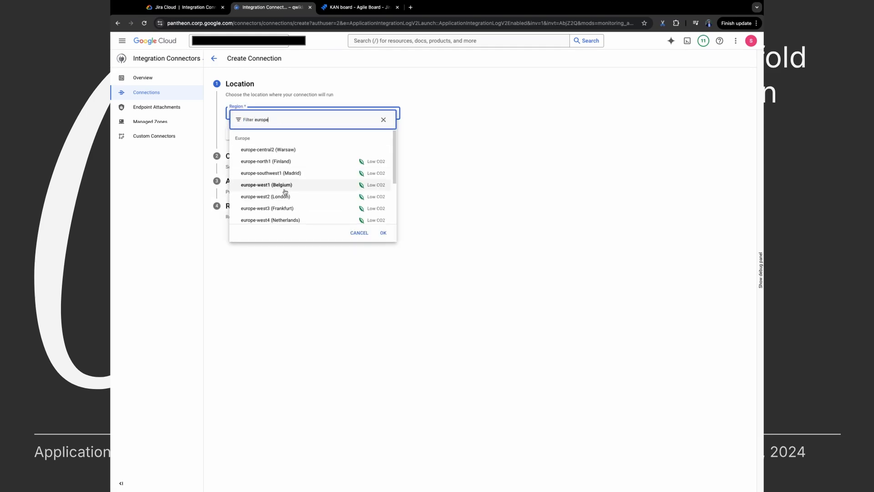
pyautogui.scroll(-1, 285, 192)
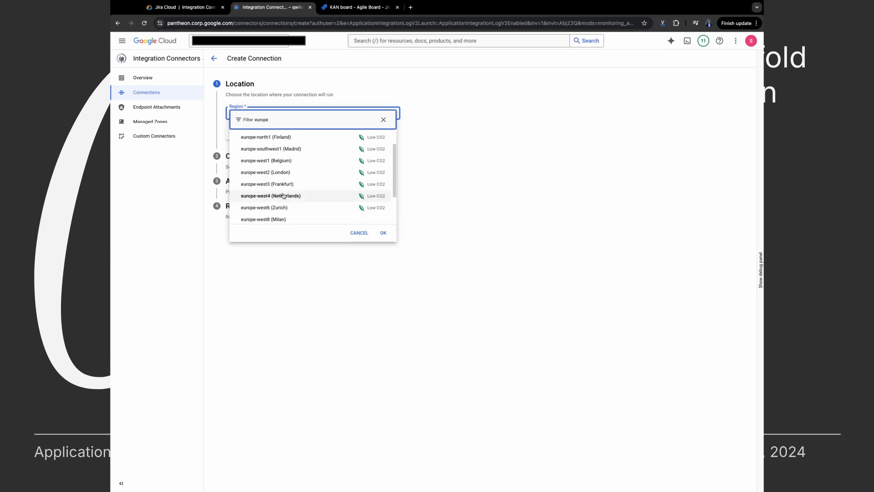
pyautogui.click(283, 195)
pyautogui.click(237, 153)
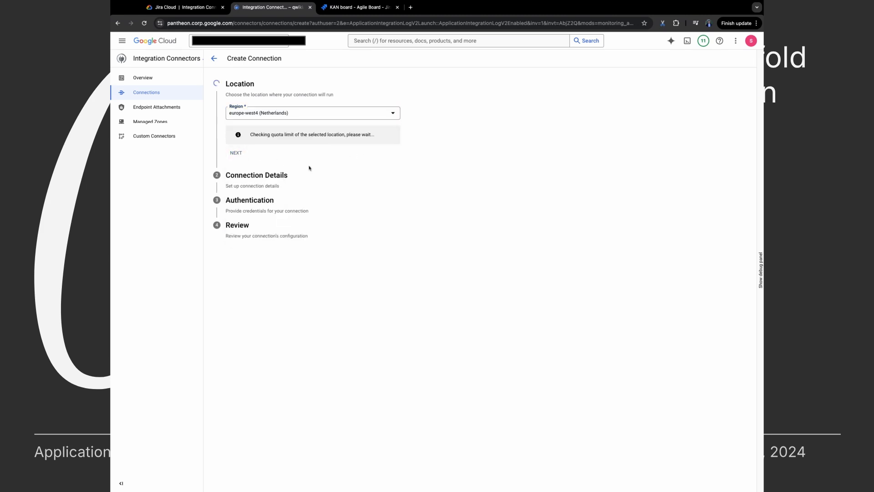
# Step: Choose Jira Cloud as the connector, name the connection jira-connection, and continue to the destinations
pyautogui.click(272, 141)
pyautogui.write('JIRA')
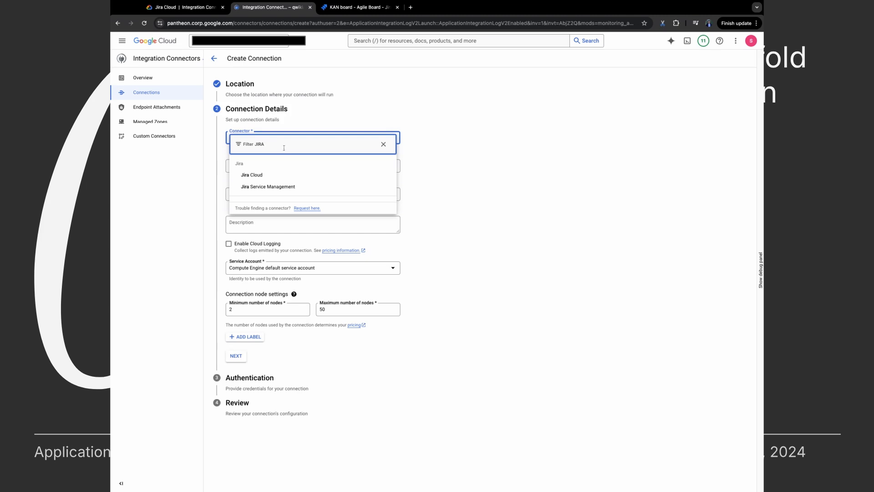
pyautogui.click(280, 175)
pyautogui.click(275, 196)
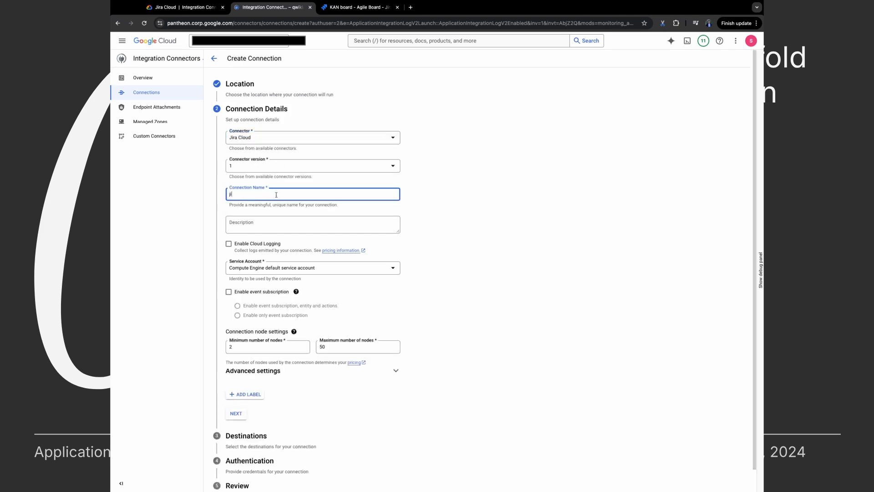
pyautogui.write('jira-connection')
pyautogui.scroll(-1, 497, 254)
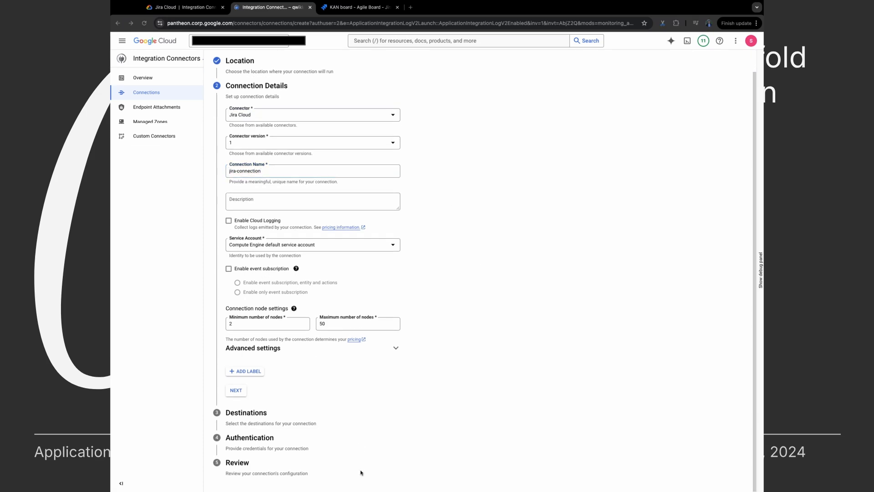
pyautogui.click(236, 390)
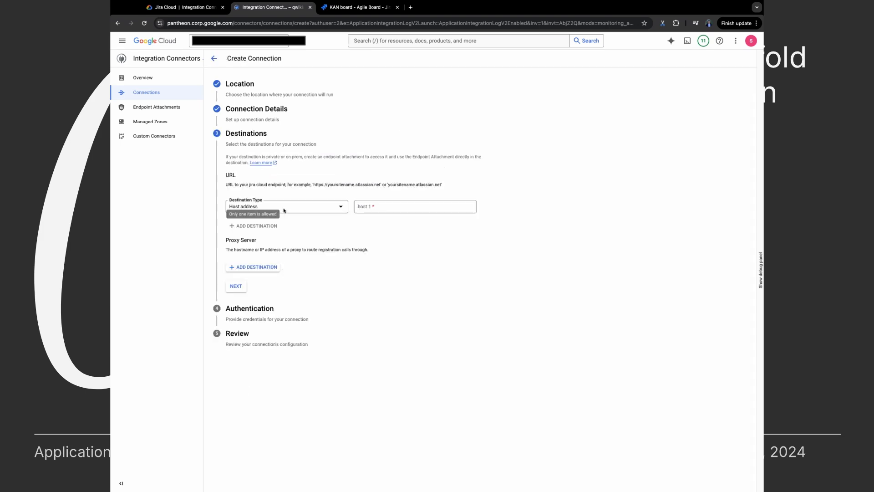
# Step: Paste the Jira Cloud site URL as the destination's host address and continue to authentication
pyautogui.click(380, 206)
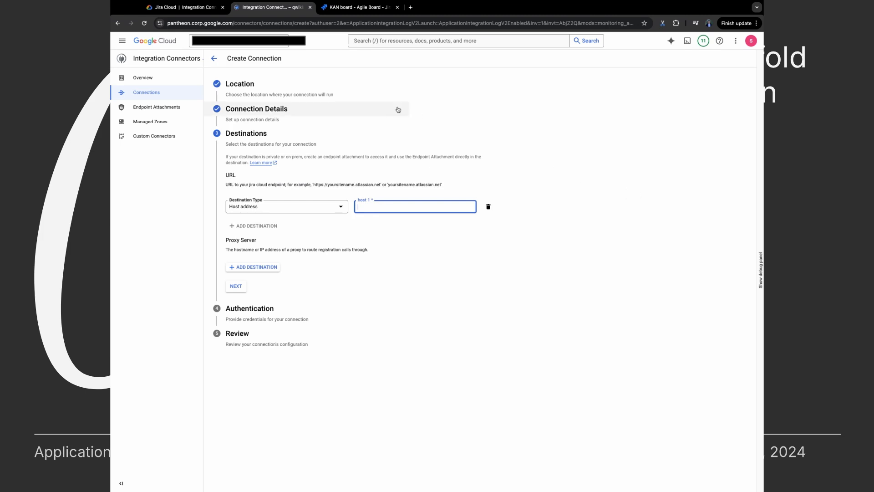
pyautogui.press('super+Tab')
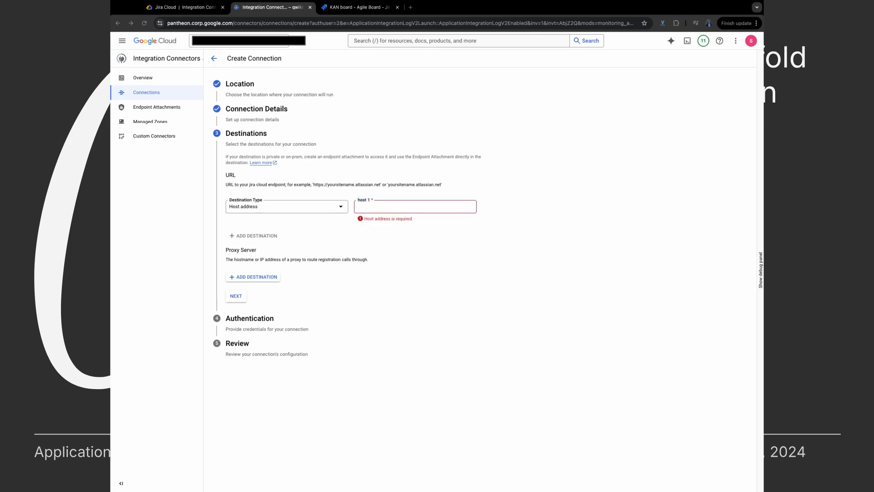
pyautogui.click(376, 213)
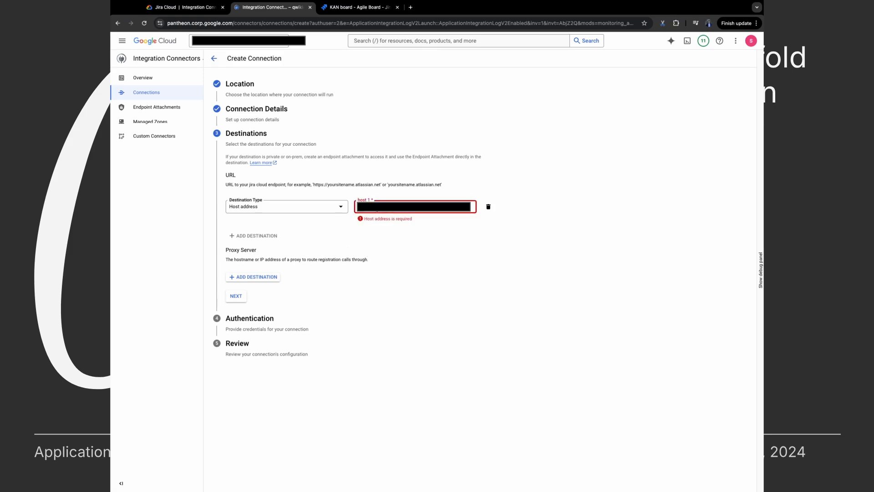
pyautogui.press('super+v')
pyautogui.click(480, 265)
pyautogui.click(237, 286)
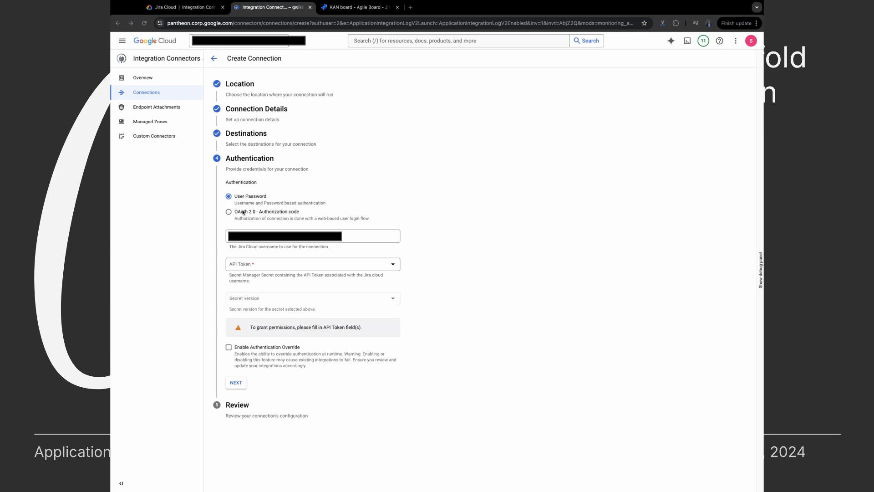
# Step: Create a new secret named JIRAAPIKey for the API Token field, pasting the Jira API token as its secret value
pyautogui.click(253, 240)
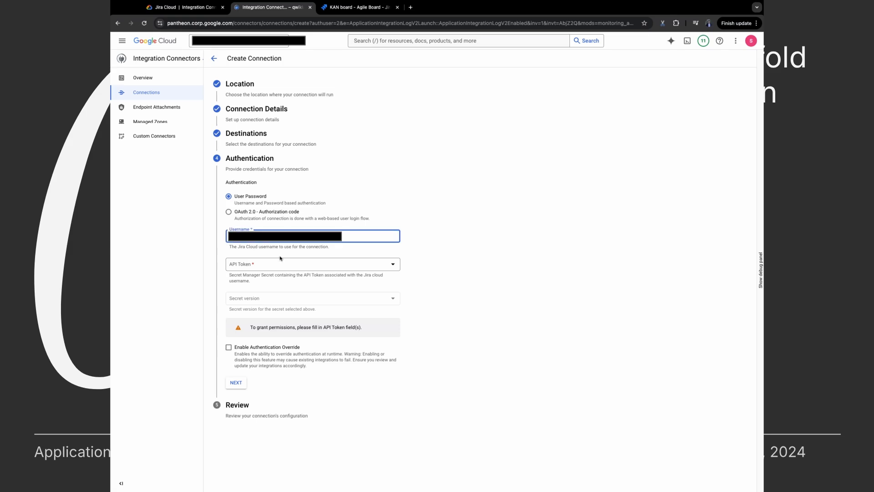
pyautogui.click(484, 257)
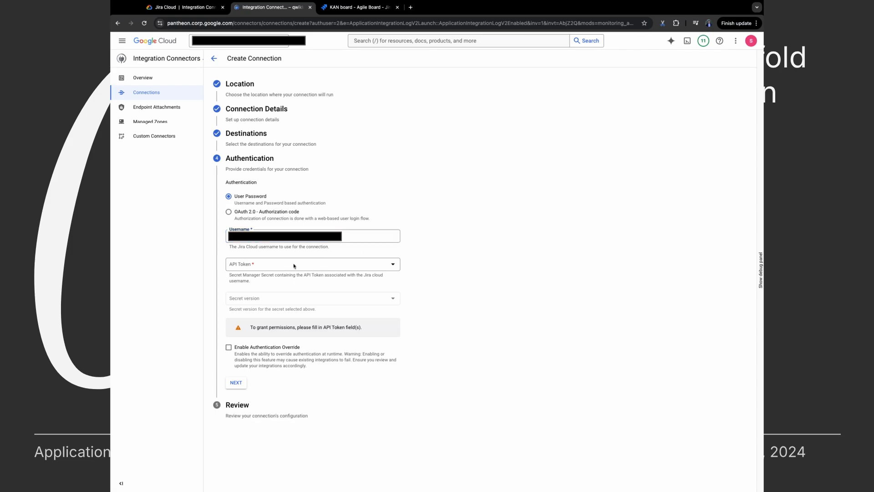
pyautogui.click(328, 267)
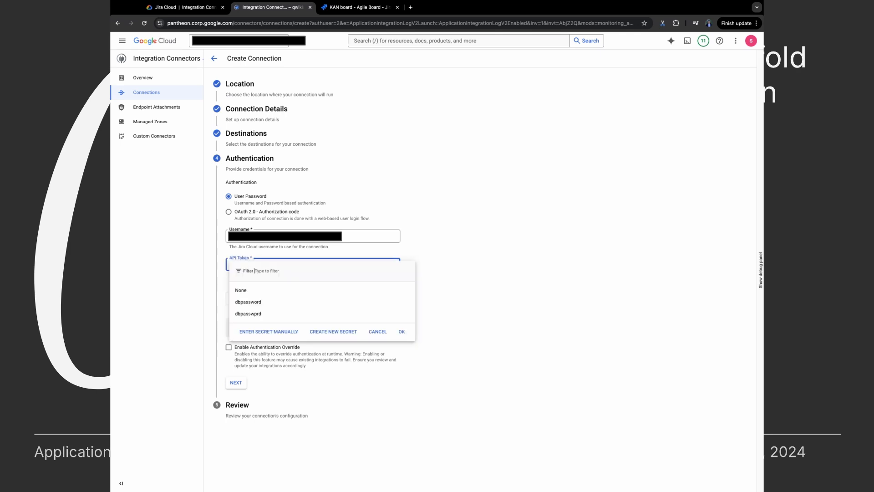
pyautogui.click(333, 332)
pyautogui.click(592, 114)
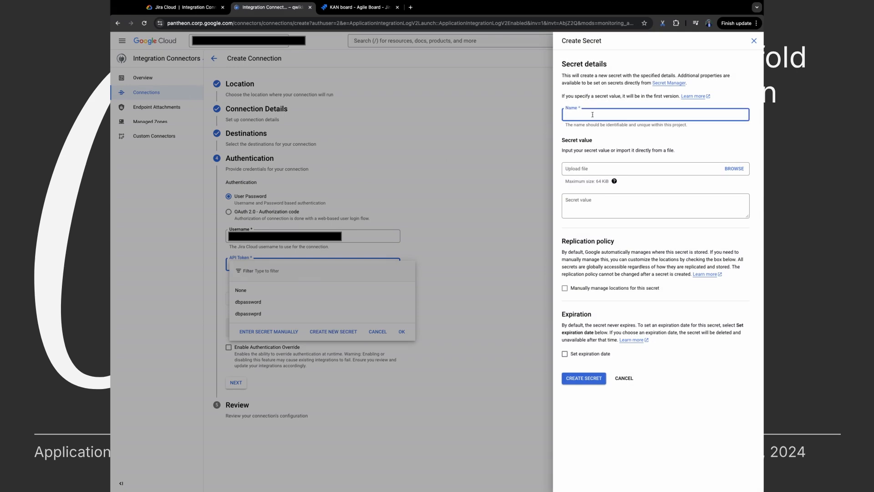
pyautogui.write('JIRAAPIKey')
pyautogui.press('BackSpace')
pyautogui.write('I')
pyautogui.click(604, 205)
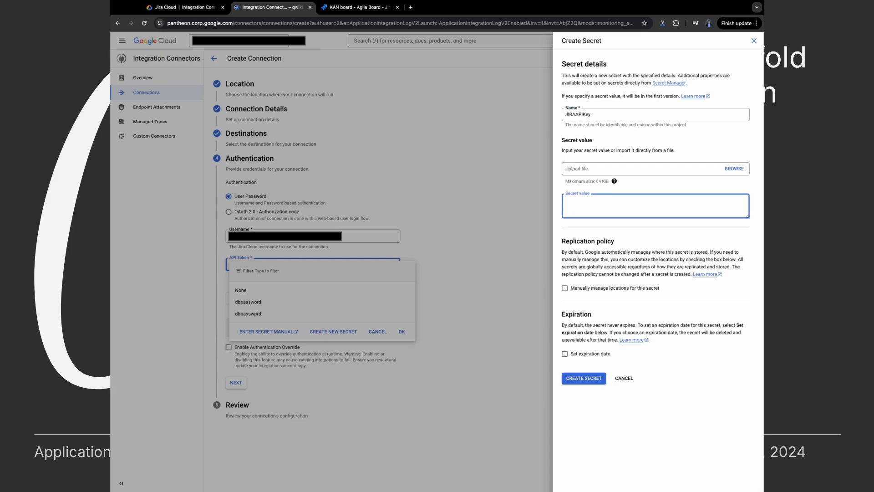
pyautogui.press('super+Tab')
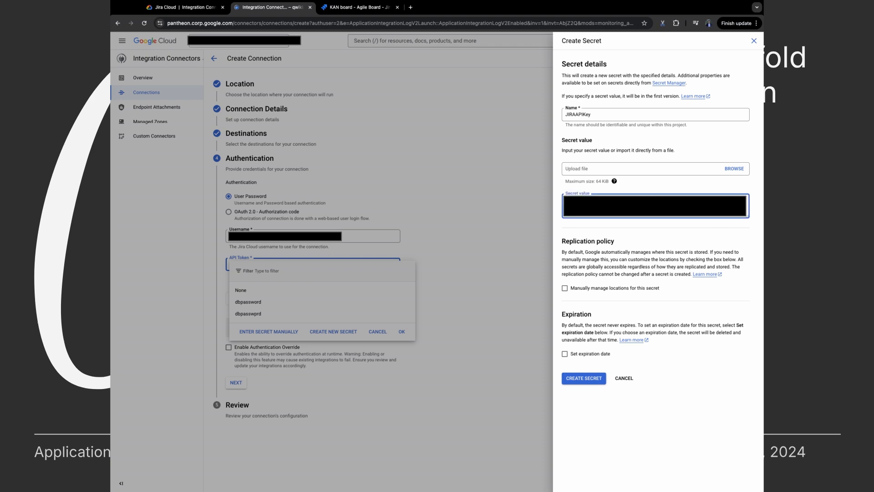
pyautogui.click(586, 377)
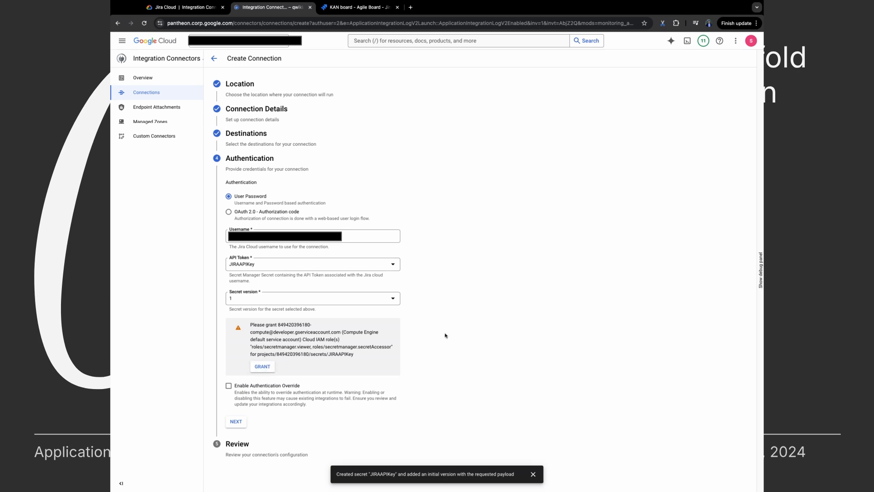
# Step: Continue from authentication to the review, create the Jira connection, and dismiss the secret-creation notification
pyautogui.click(236, 363)
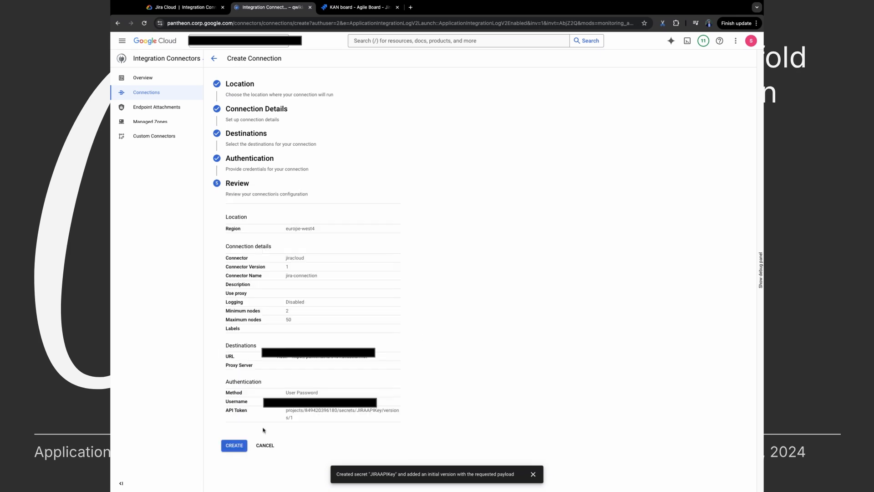
pyautogui.click(238, 448)
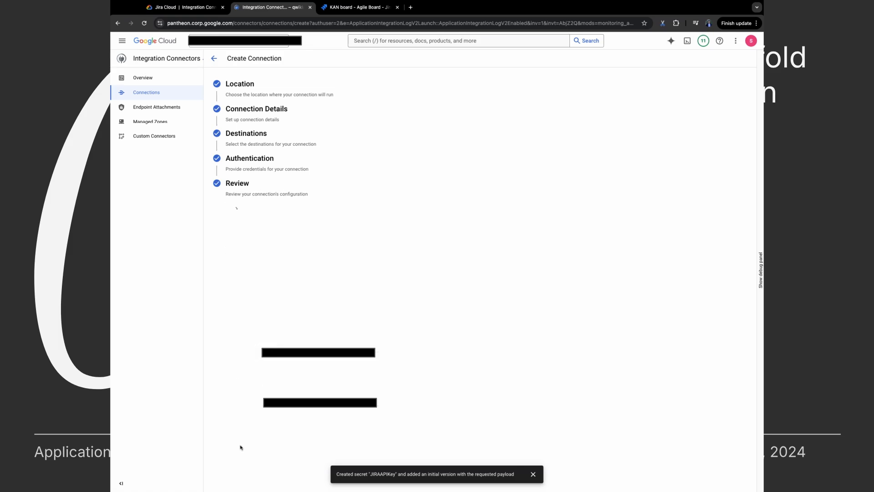
pyautogui.click(534, 475)
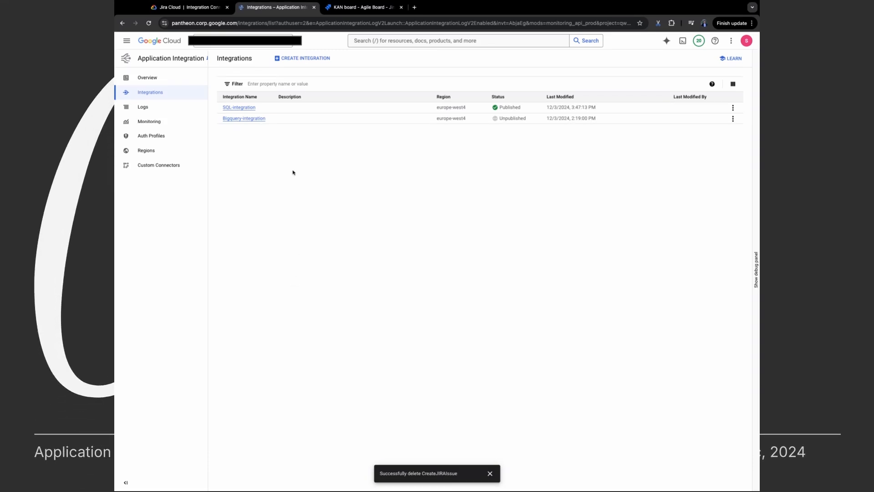
# Step: Create a new integration named CreateJIRAIssue in Application Integration
pyautogui.click(319, 59)
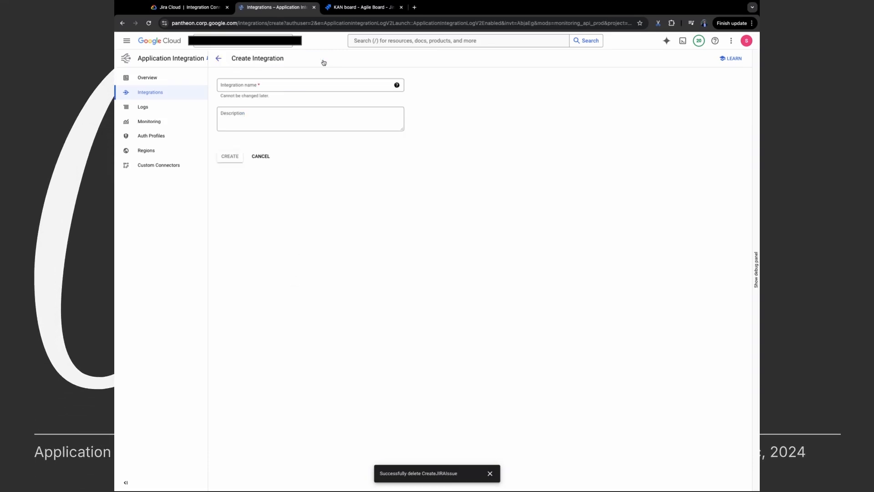
pyautogui.click(300, 84)
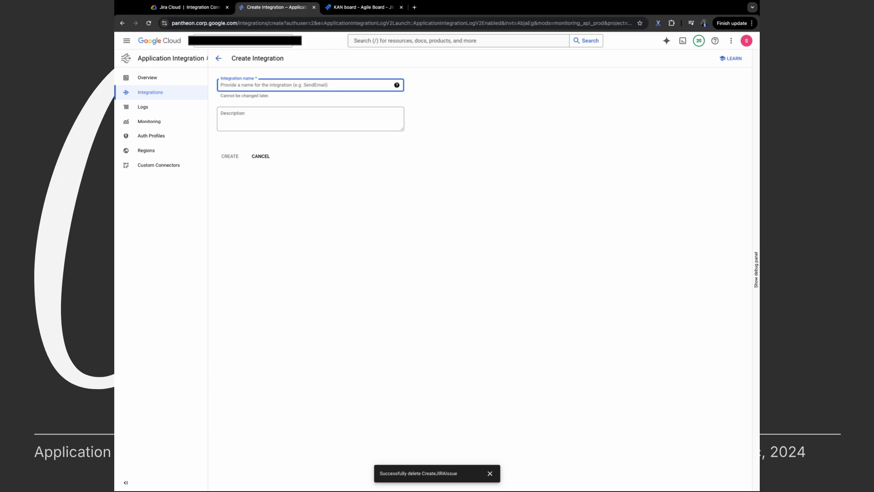
pyautogui.write('JI')
pyautogui.press('BackSpace')
pyautogui.press('BackSpace')
pyautogui.write('C')
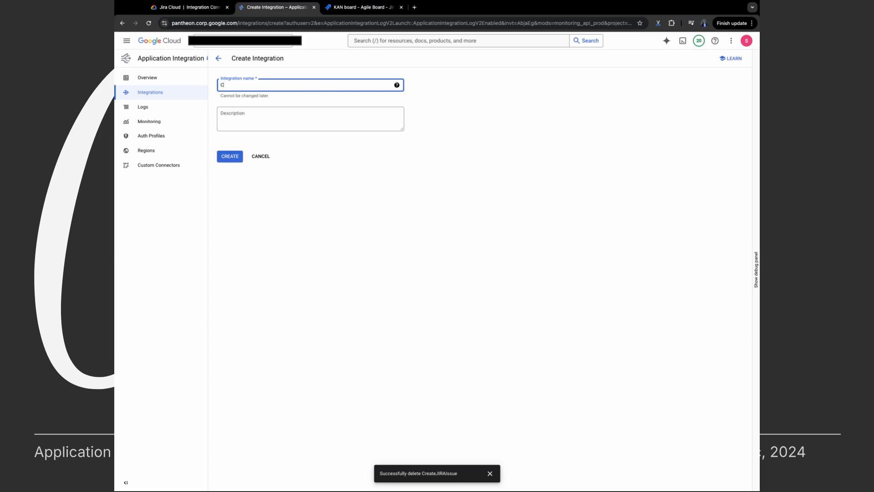
pyautogui.write('reateJIRAIssue')
pyautogui.click(230, 156)
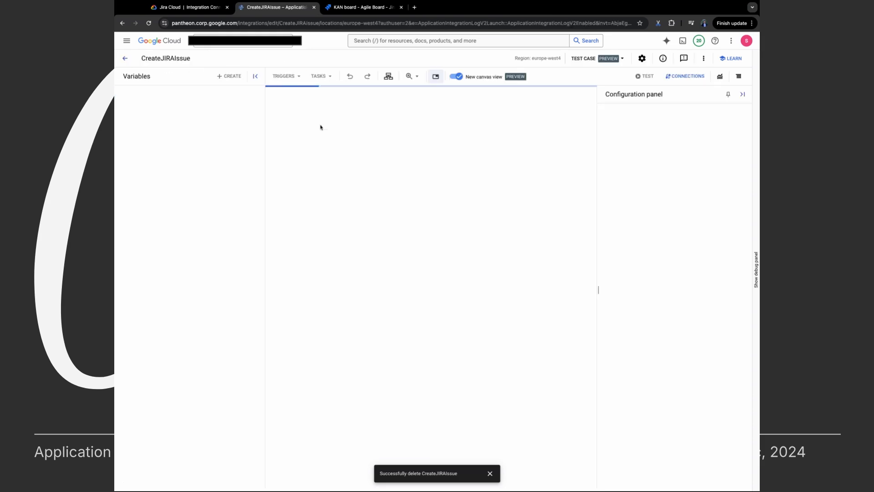
# Step: Find the Connectors task and add it to the integration canvas
pyautogui.click(329, 76)
pyautogui.write('connector')
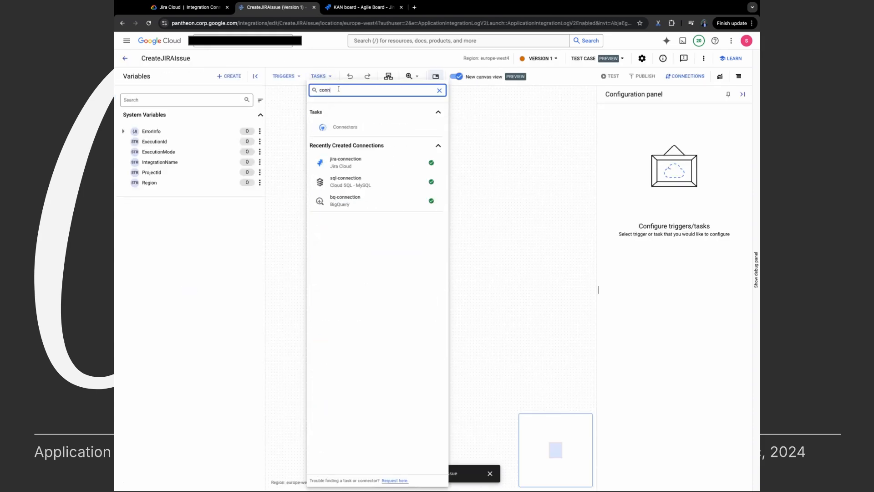
pyautogui.click(356, 132)
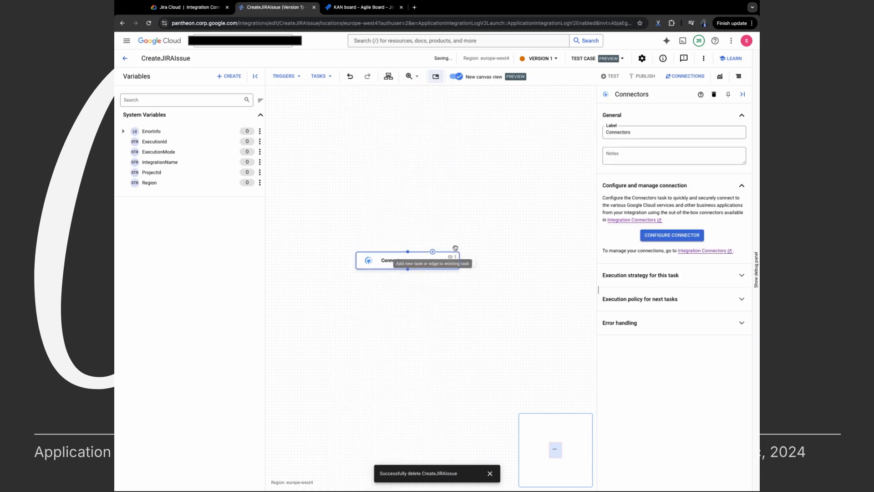
# Step: Configure the Connectors task to use jira-connection with the Entities type, and continue to the entity and operation settings
pyautogui.click(673, 236)
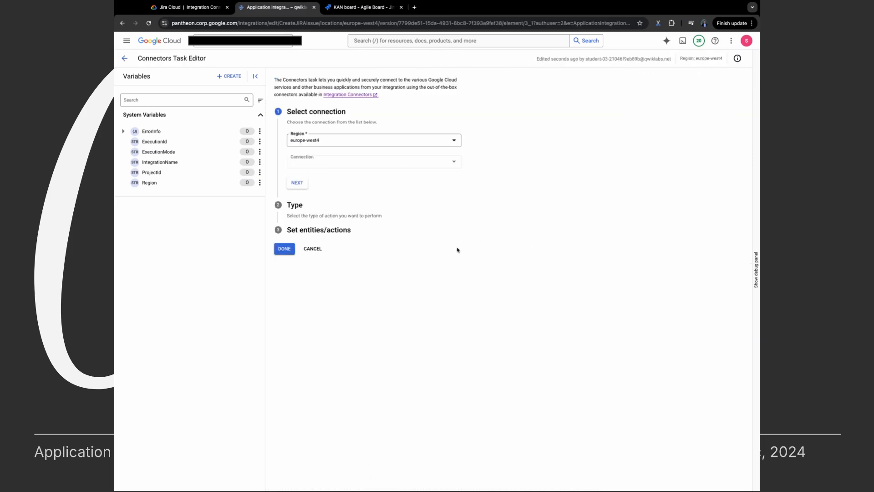
pyautogui.click(360, 167)
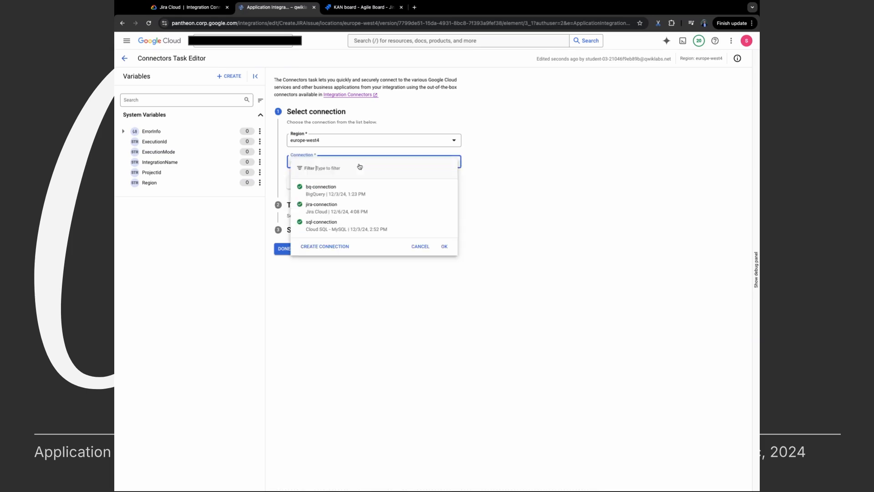
pyautogui.click(357, 213)
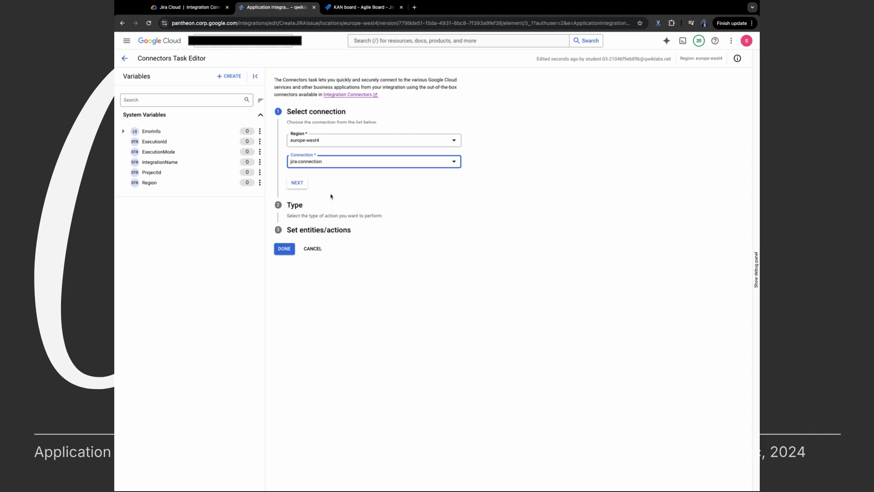
pyautogui.click(296, 182)
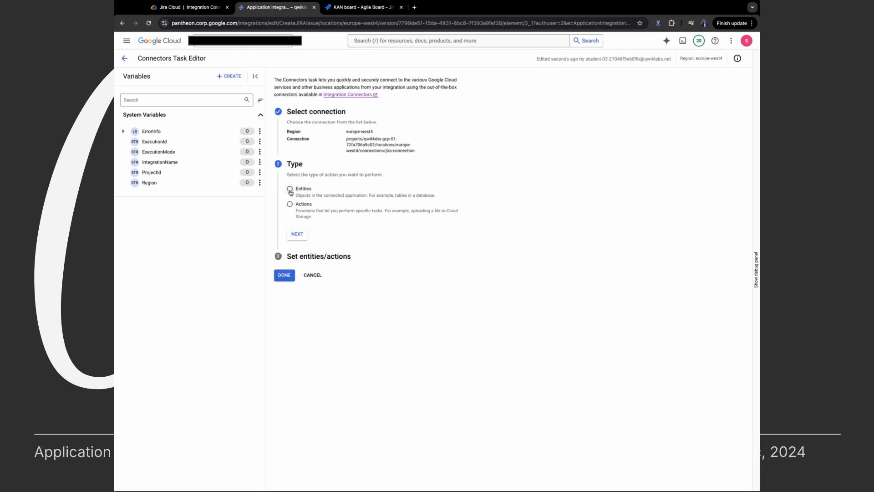
pyautogui.click(290, 190)
pyautogui.click(298, 234)
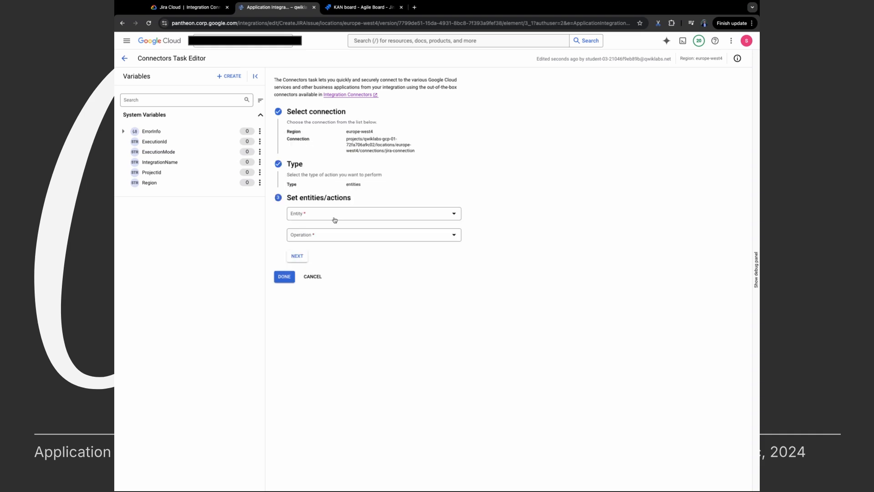
# Step: Set the Connectors task's entity to Issues
pyautogui.click(335, 219)
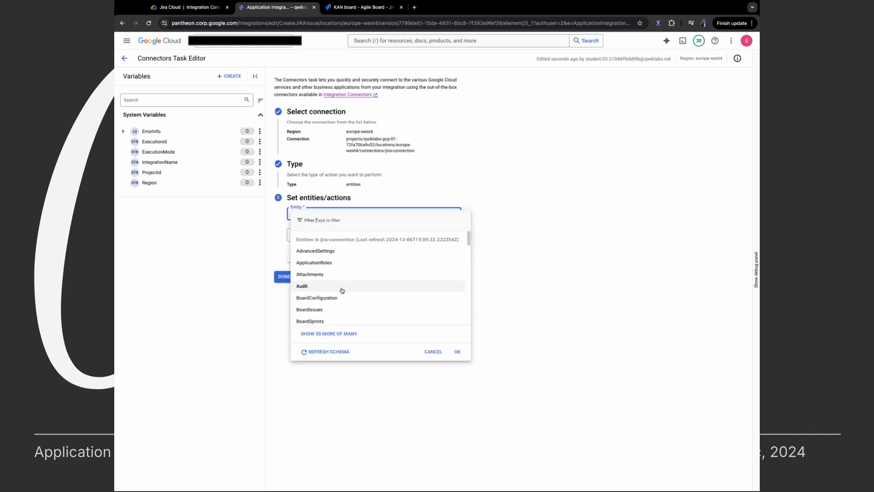
pyautogui.scroll(-3, 342, 290)
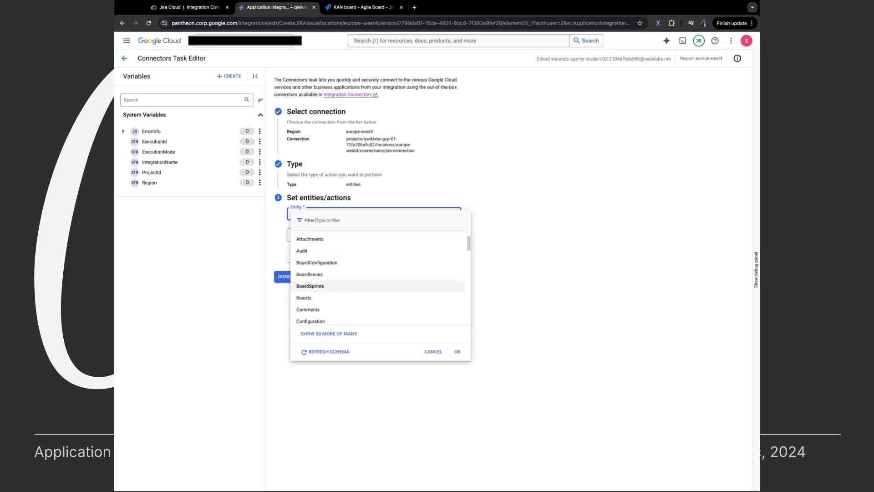
pyautogui.scroll(-3, 322, 295)
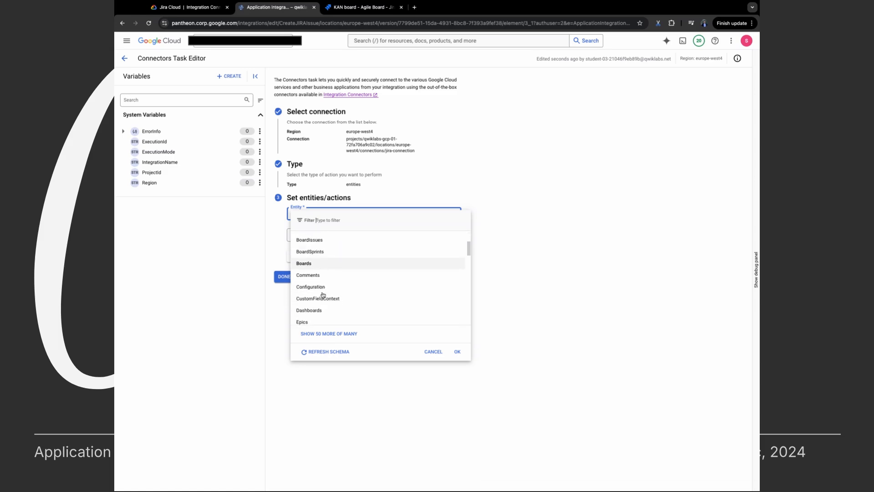
pyautogui.scroll(-5, 322, 295)
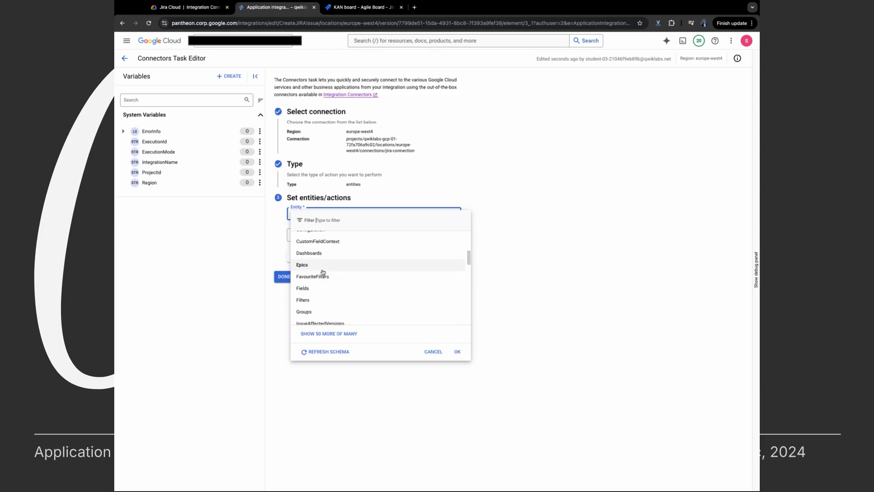
pyautogui.scroll(-1, 328, 299)
pyautogui.scroll(-5, 329, 299)
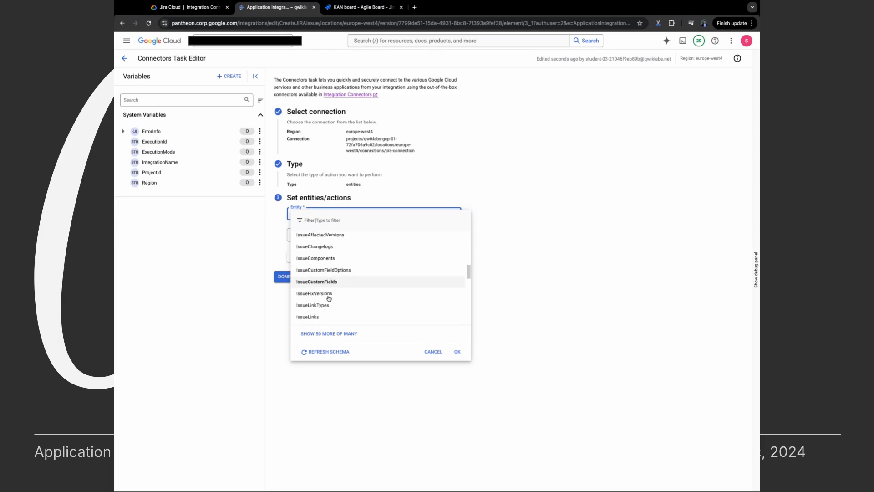
pyautogui.scroll(-1, 358, 289)
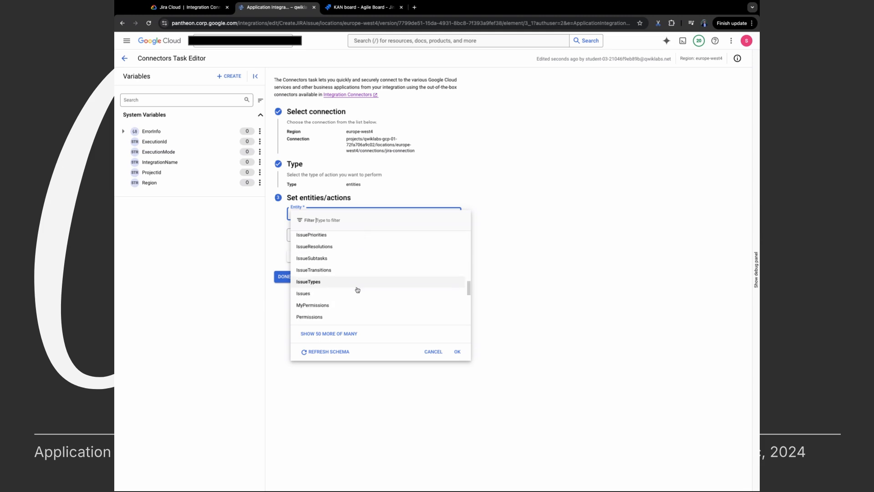
pyautogui.click(343, 293)
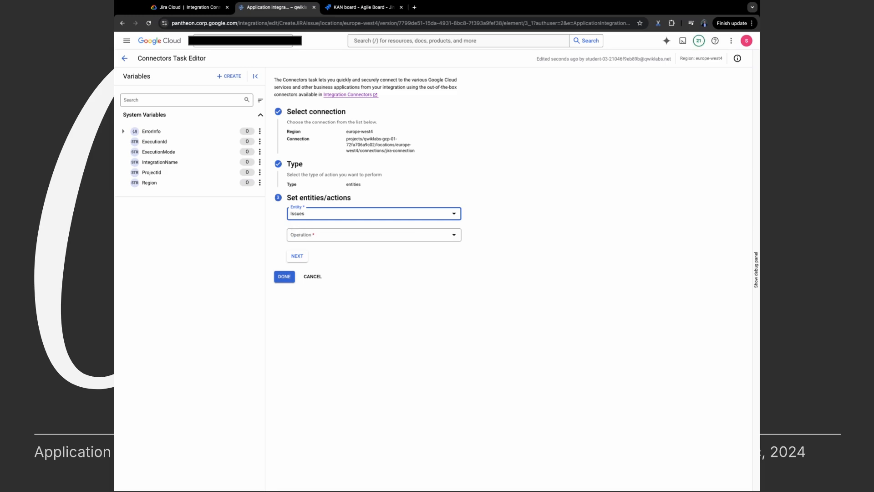
# Step: Set the Connectors task's operation to Create and finish configuring the task
pyautogui.click(419, 236)
pyautogui.click(371, 262)
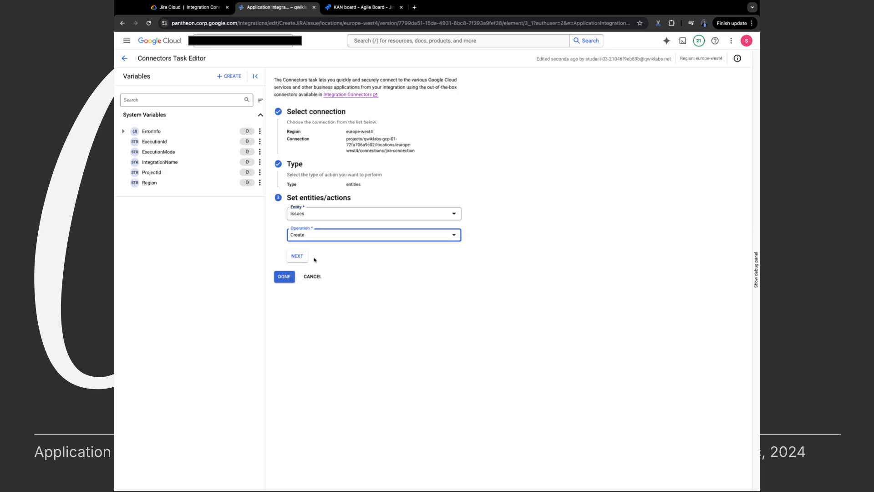
pyautogui.click(299, 257)
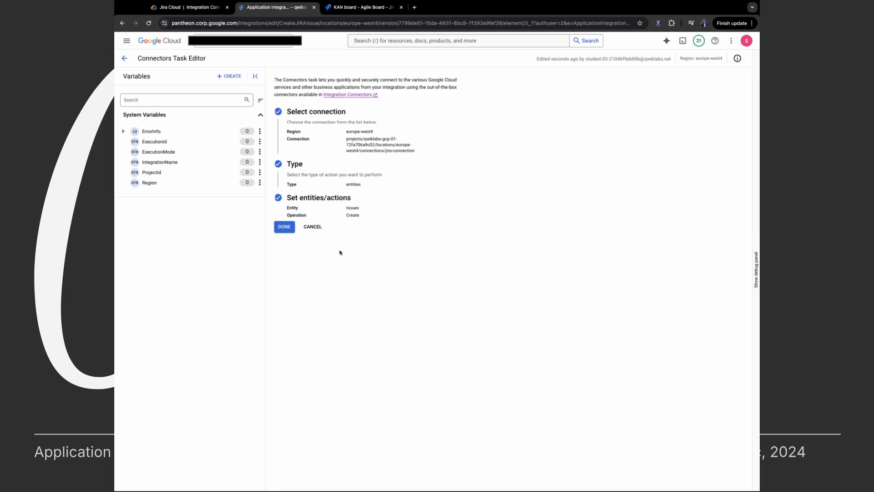
pyautogui.click(285, 228)
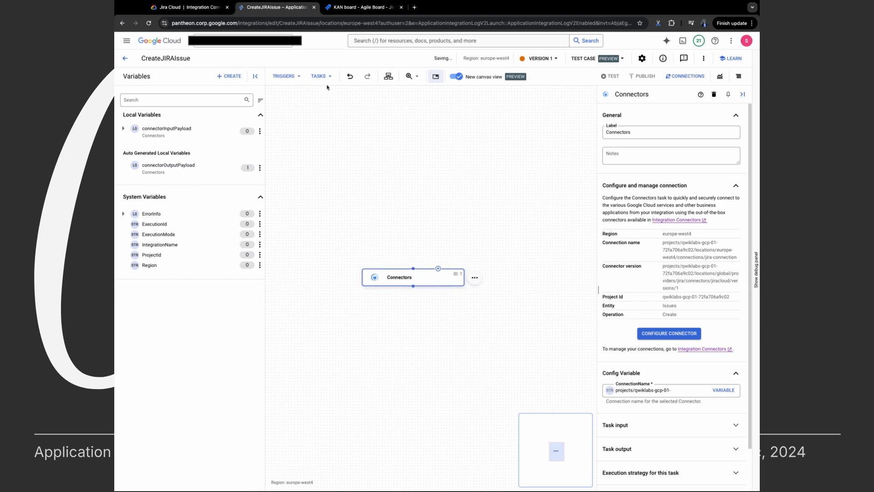
# Step: Add an API trigger and a Data Mapping task to the integration canvas
pyautogui.click(288, 76)
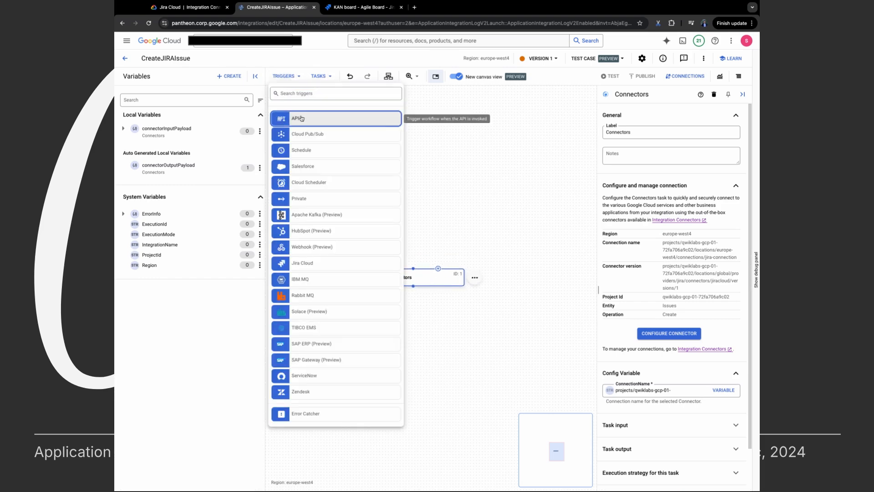
pyautogui.click(300, 118)
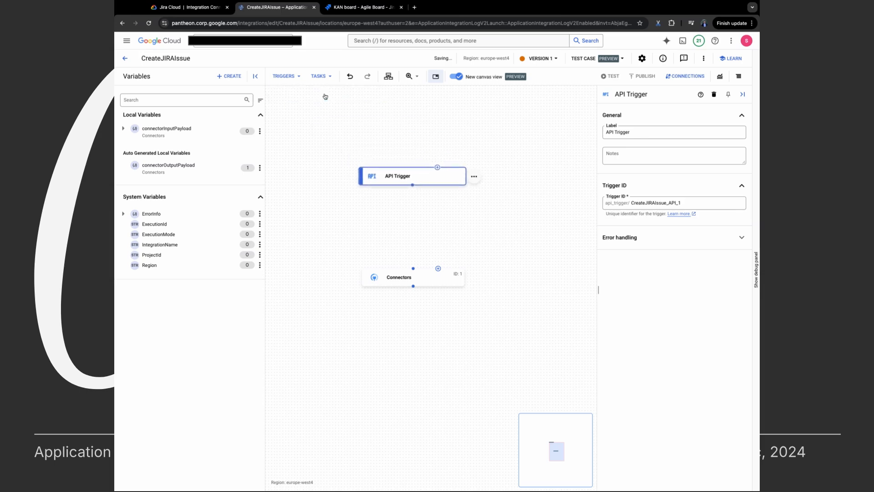
pyautogui.click(293, 79)
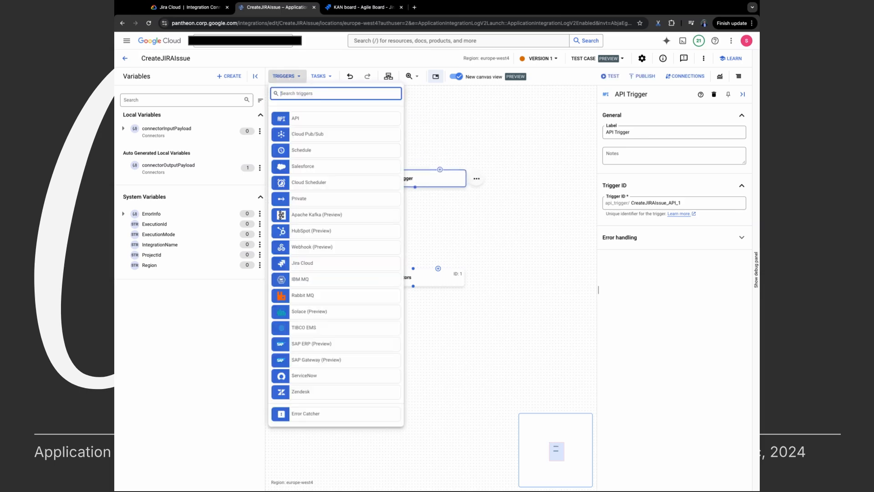
pyautogui.click(318, 77)
pyautogui.click(319, 76)
pyautogui.write('data mapping')
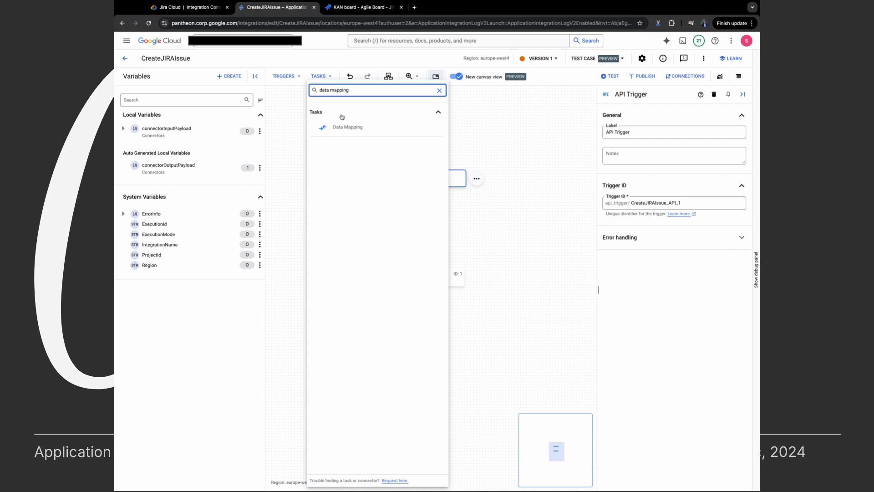
pyautogui.click(346, 127)
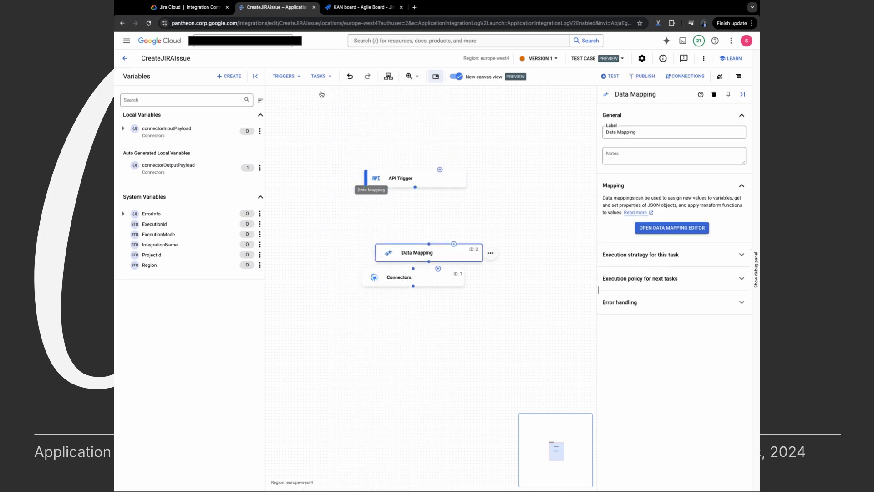
# Step: Place Data Mapping between the other two elements and connect API Trigger, Data Mapping and Connectors in sequence with an automatic layout
pyautogui.click(412, 228)
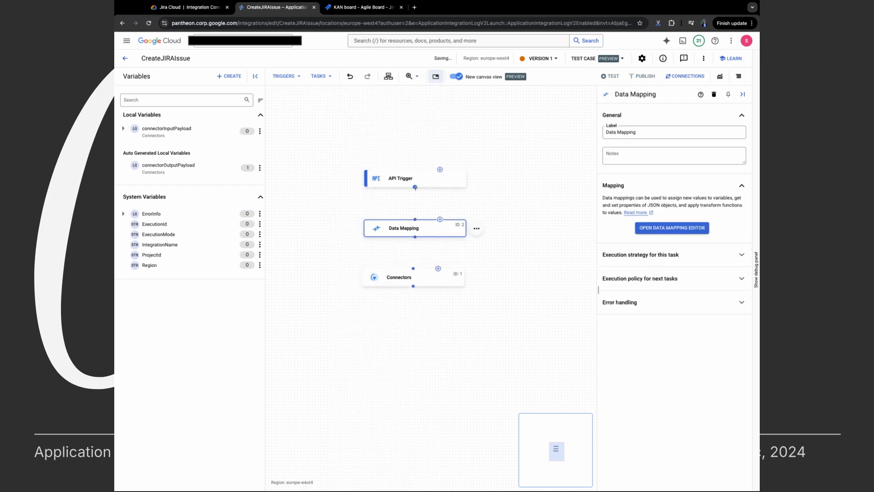
pyautogui.moveTo(415, 186); pyautogui.dragTo(413, 268)
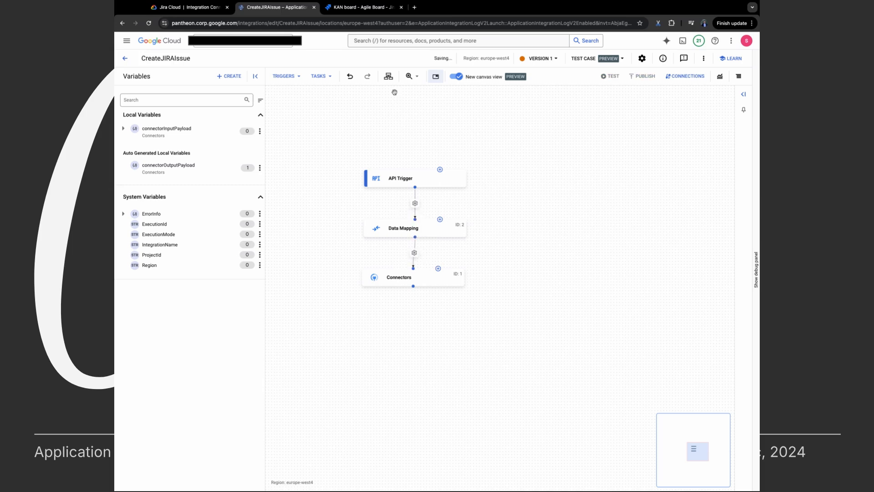
pyautogui.click(388, 76)
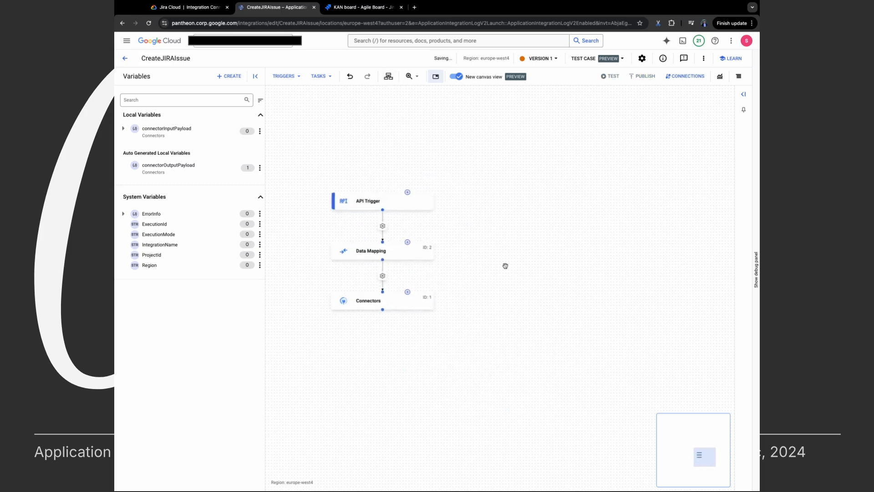
# Step: Open the Data Mapping task's editor and add the Summary field of connectorInputPayload as the first mapping output
pyautogui.click(395, 241)
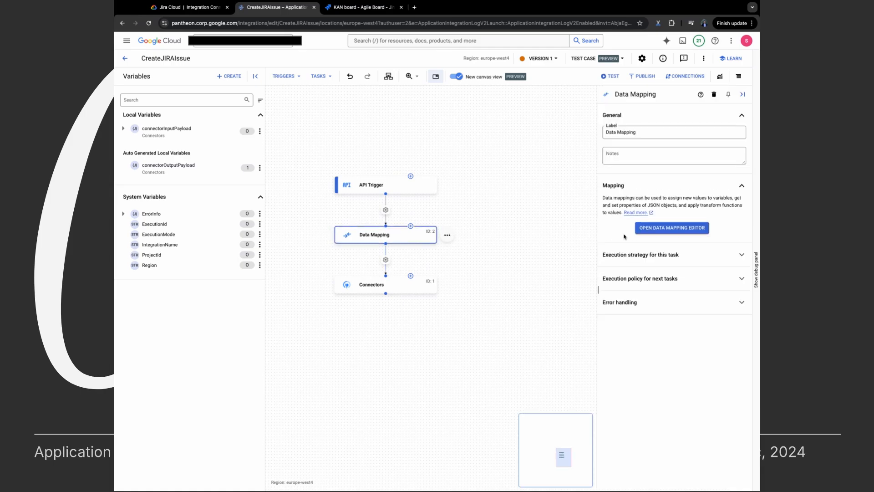
pyautogui.click(659, 229)
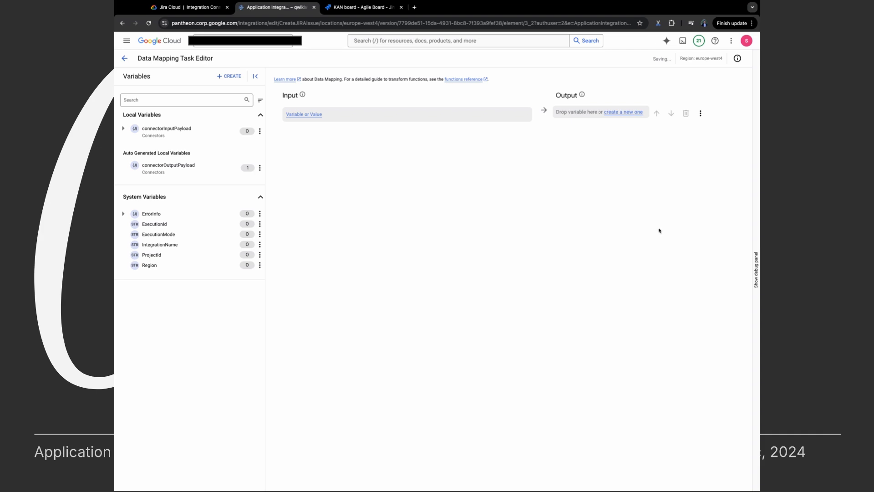
pyautogui.click(122, 129)
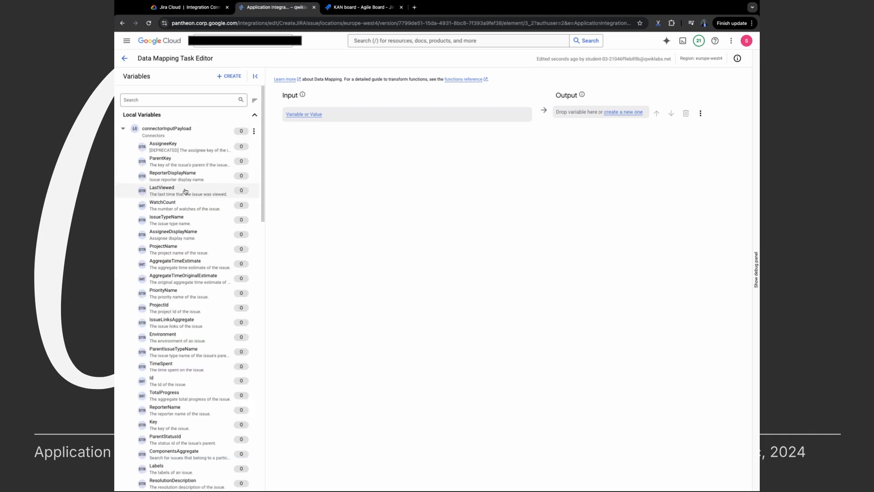
pyautogui.press('super+f')
pyautogui.write('summary')
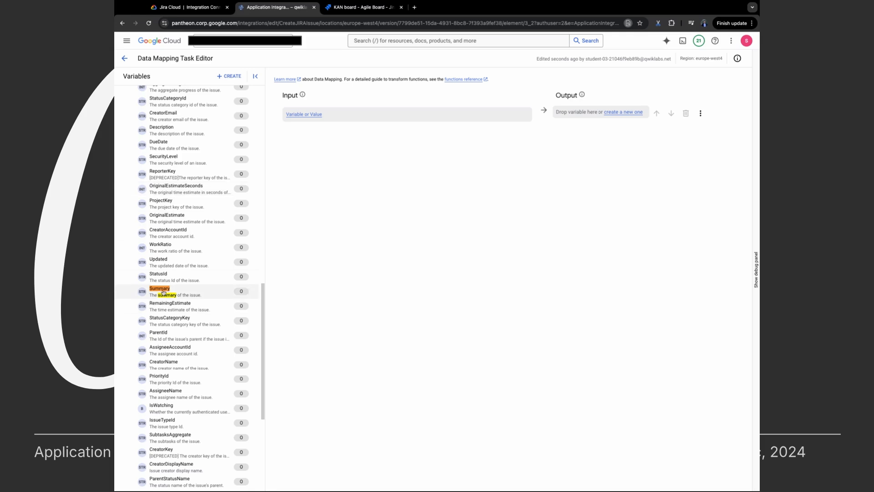
pyautogui.moveTo(159, 289); pyautogui.dragTo(600, 113)
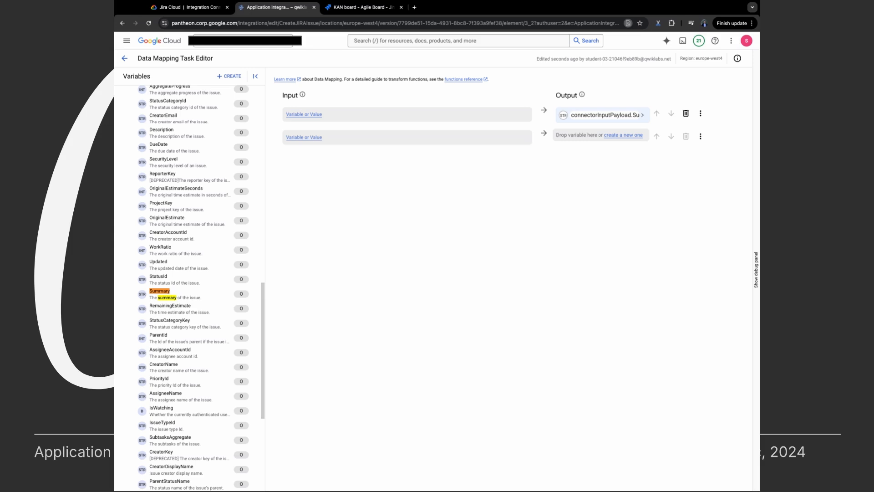
# Step: Add the ProjectKey and IssueTypeName fields of connectorInputPayload as the second and third mapping outputs
pyautogui.write('projectkey')
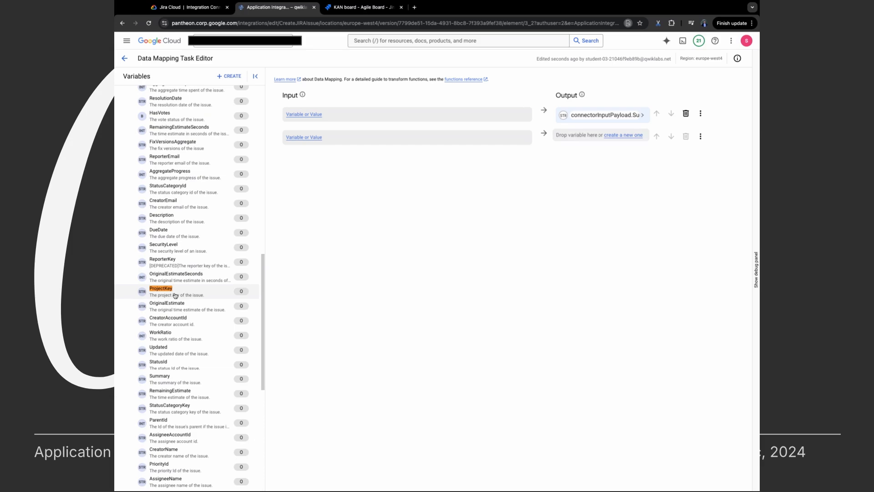
pyautogui.moveTo(175, 296); pyautogui.dragTo(600, 135)
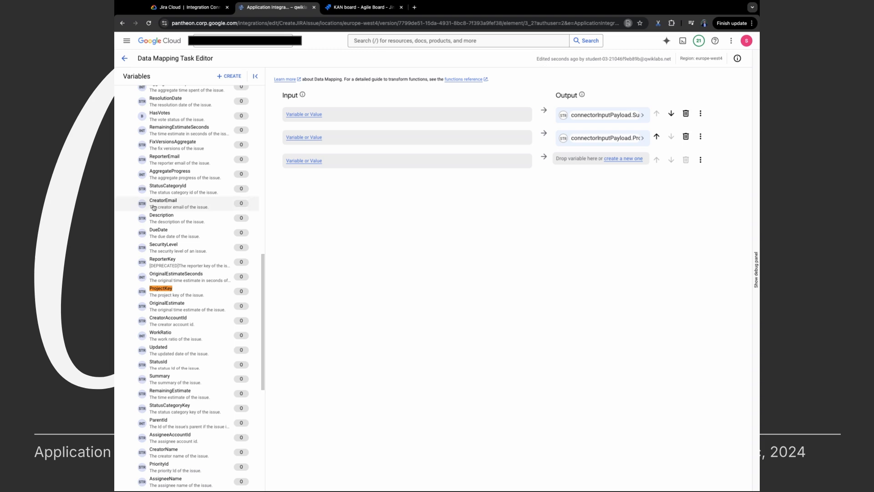
pyautogui.scroll(-5, 153, 208)
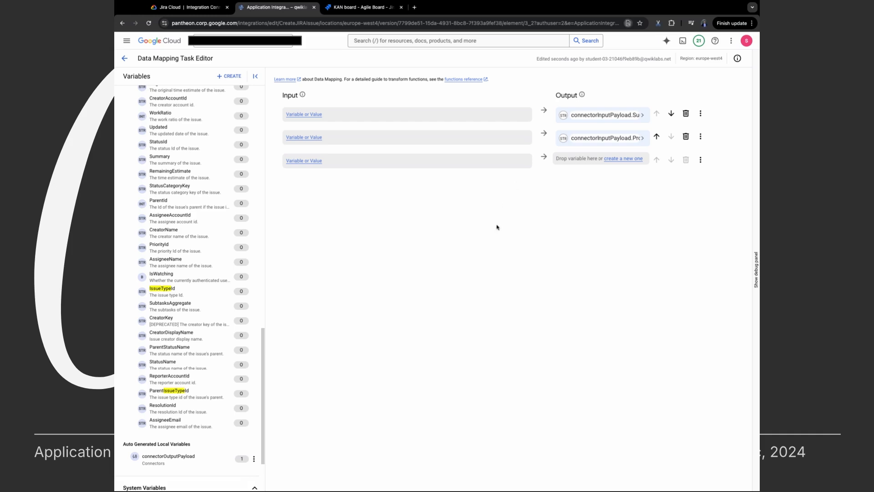
pyautogui.write('IssueType')
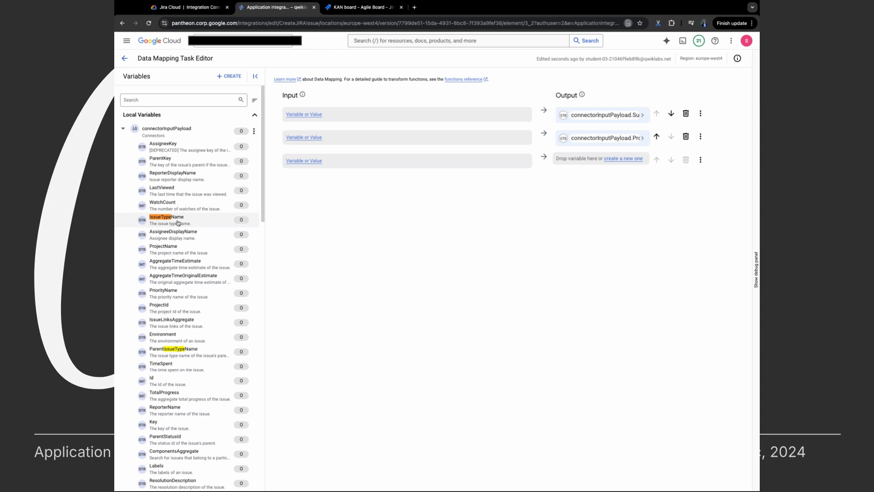
pyautogui.moveTo(177, 223); pyautogui.dragTo(600, 158)
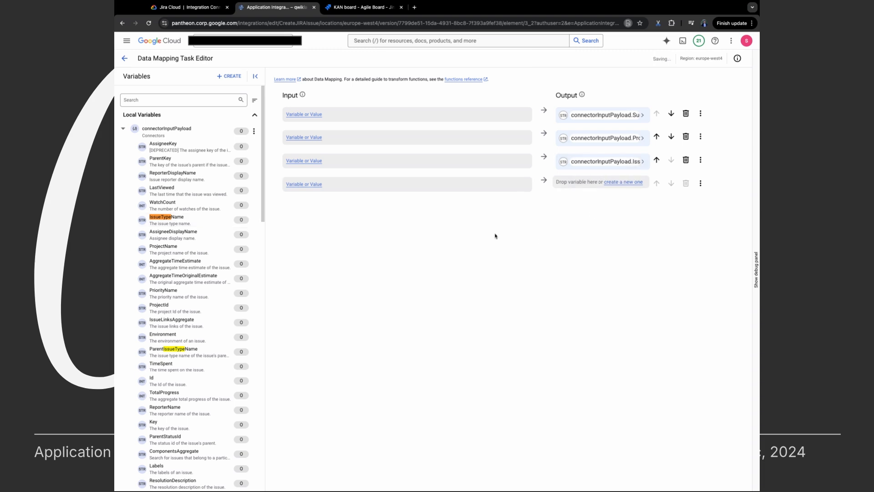
# Step: Map the string value "Issue Create with Application Intgration" to the Summary output
pyautogui.click(307, 116)
pyautogui.click(300, 168)
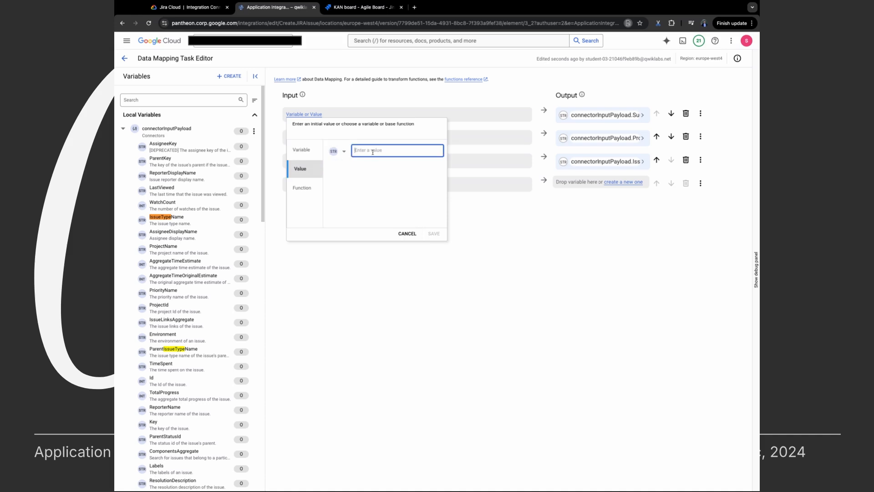
pyautogui.write('Issue Create with Application Intger')
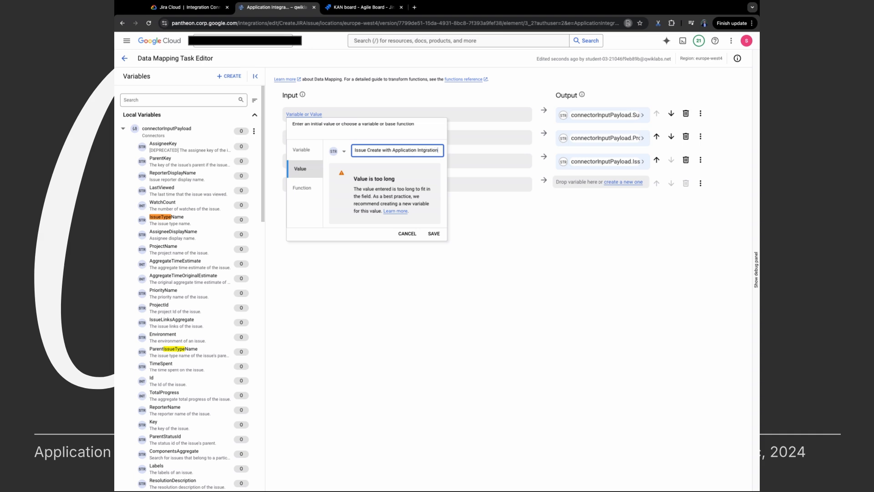
pyautogui.click(434, 233)
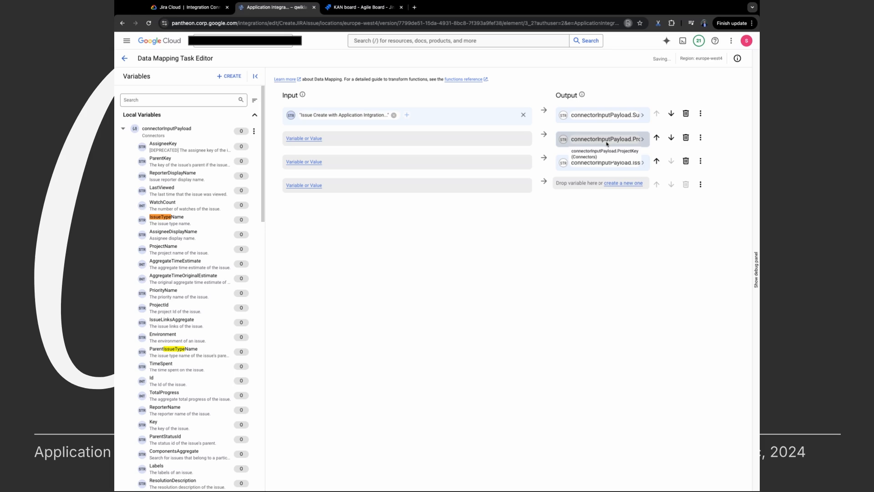
# Step: Map the string value "KAN" to the ProjectKey output and "Task" to the IssueTypeName output
pyautogui.click(313, 138)
pyautogui.click(300, 193)
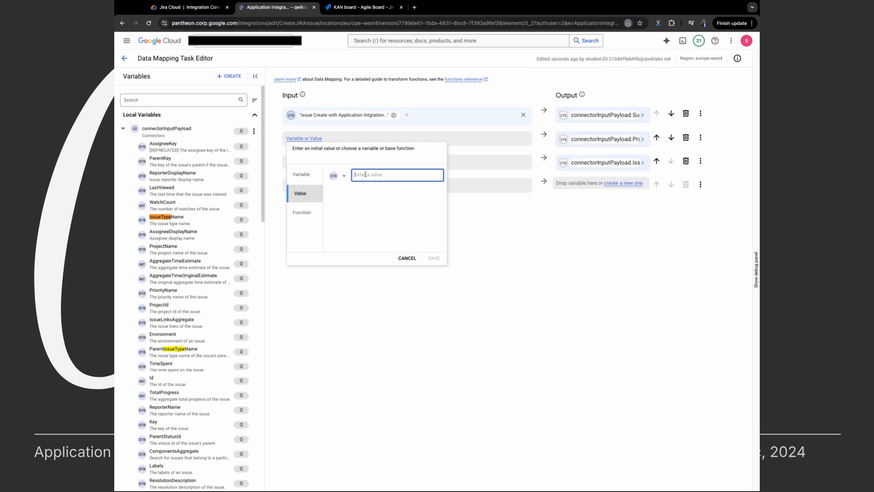
pyautogui.write('KAN')
pyautogui.click(434, 257)
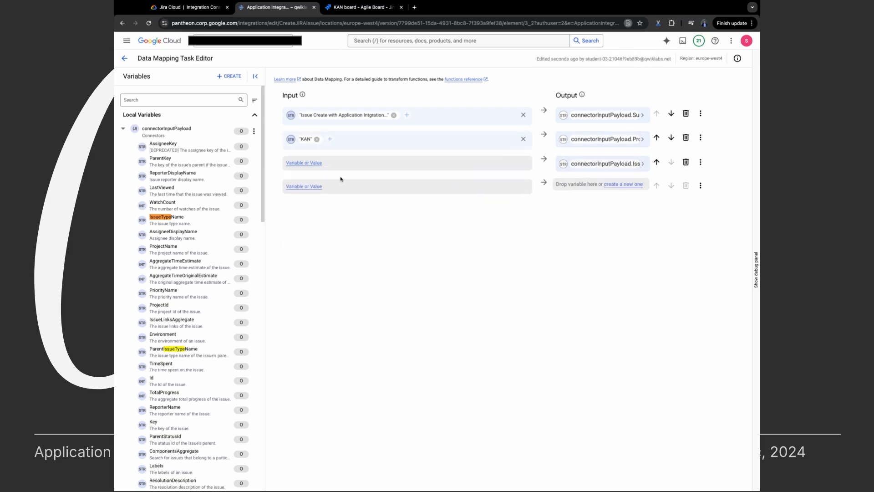
pyautogui.click(306, 167)
pyautogui.click(300, 218)
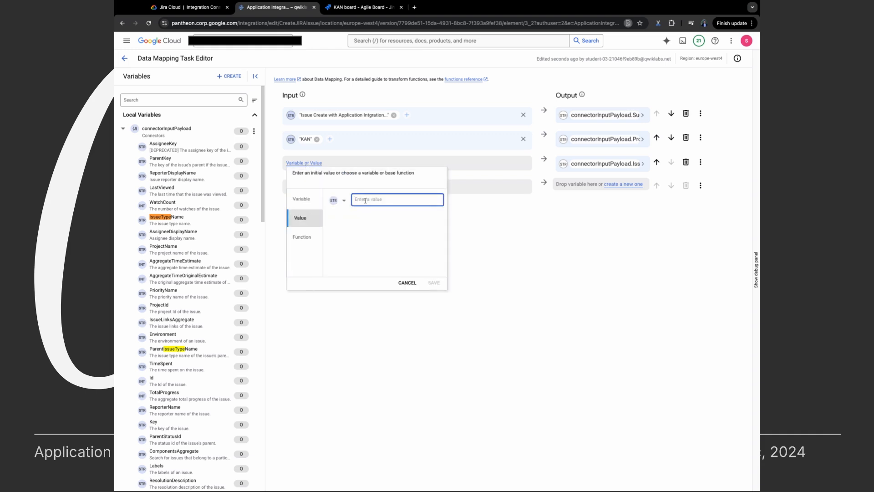
pyautogui.write('Task')
pyautogui.click(434, 283)
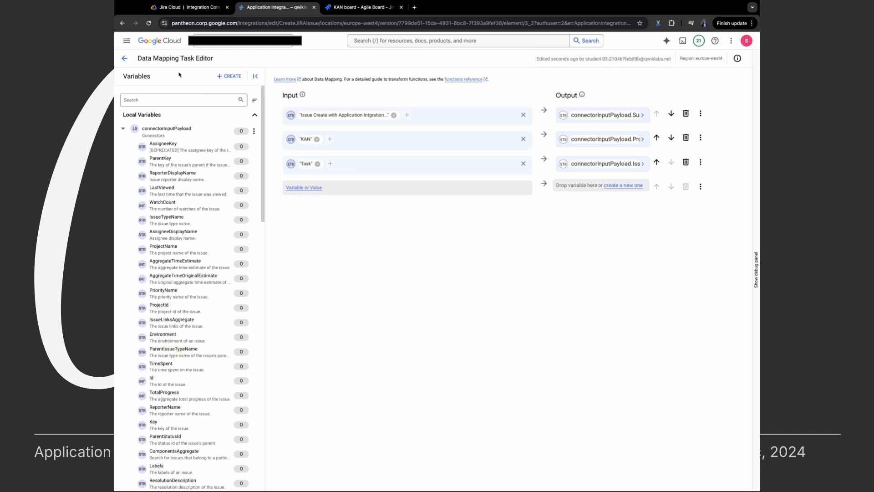
# Step: Leave the mapping editor, publish version 1 of the integration, and test-run it through its API trigger with the 2-minute execution deadline
pyautogui.click(125, 59)
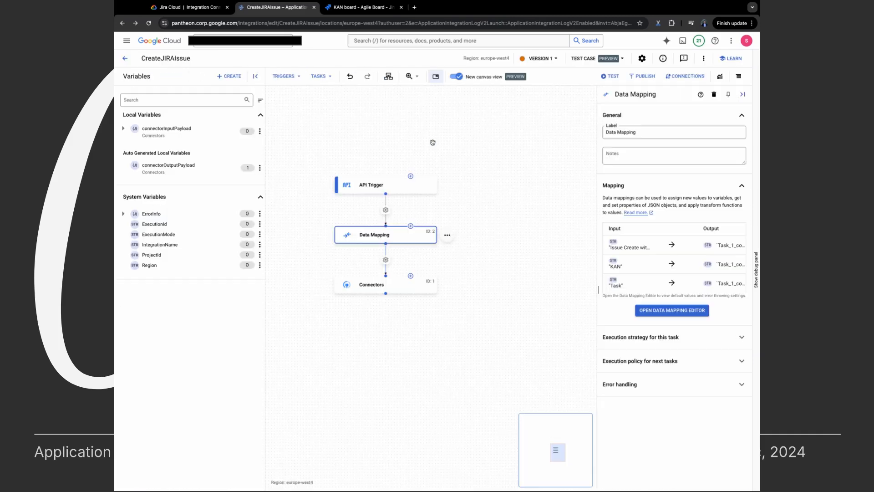
pyautogui.click(642, 76)
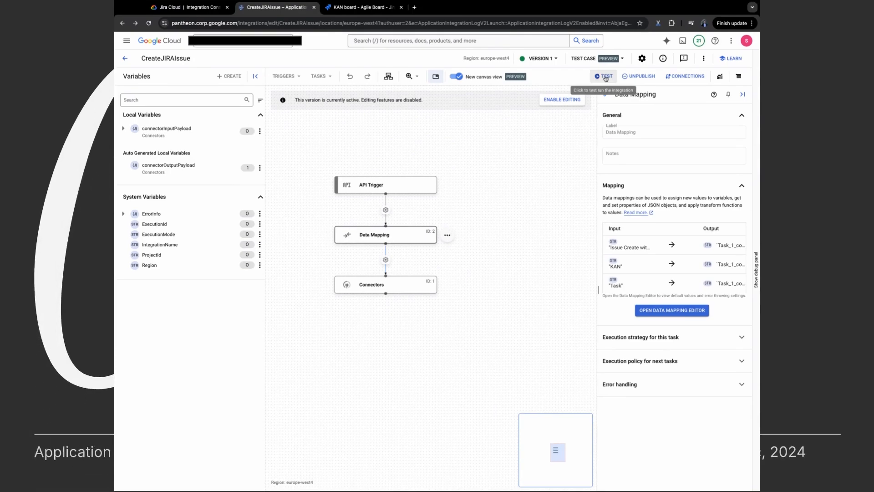
pyautogui.click(606, 79)
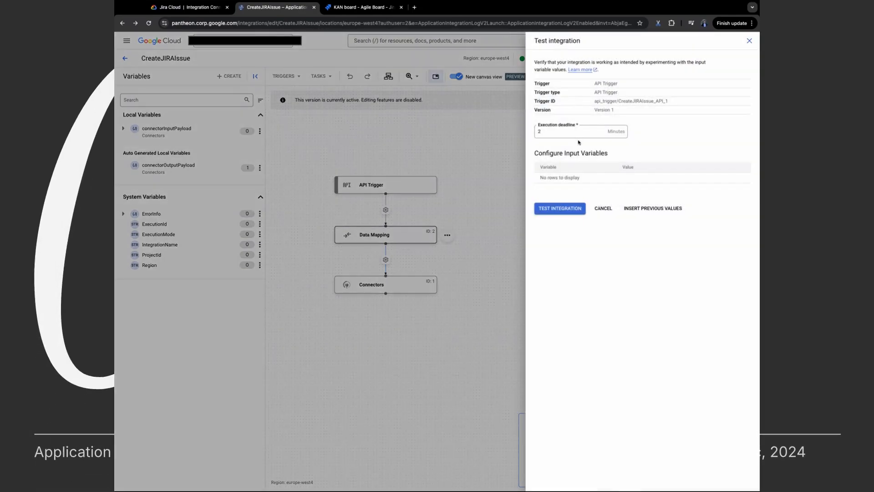
pyautogui.click(569, 212)
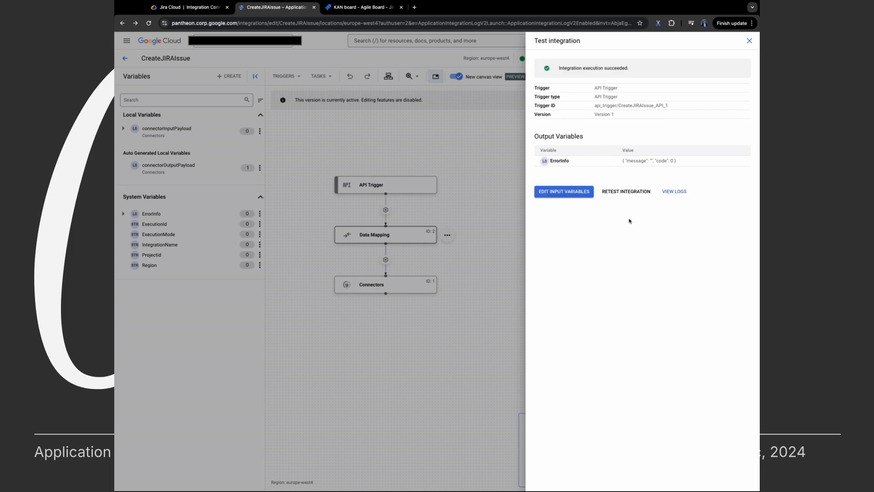
# Step: View the test run's execution logs and expand the Data Mapping and Connectors task details for inspection
pyautogui.click(674, 192)
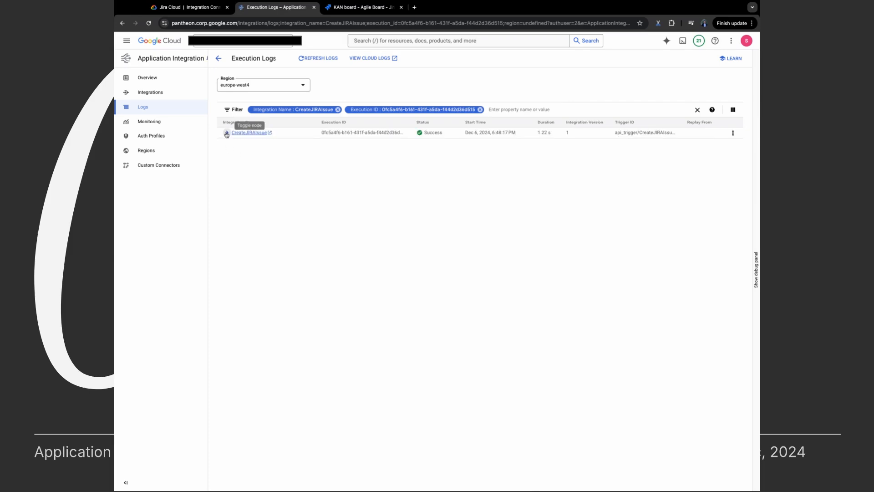
pyautogui.click(226, 133)
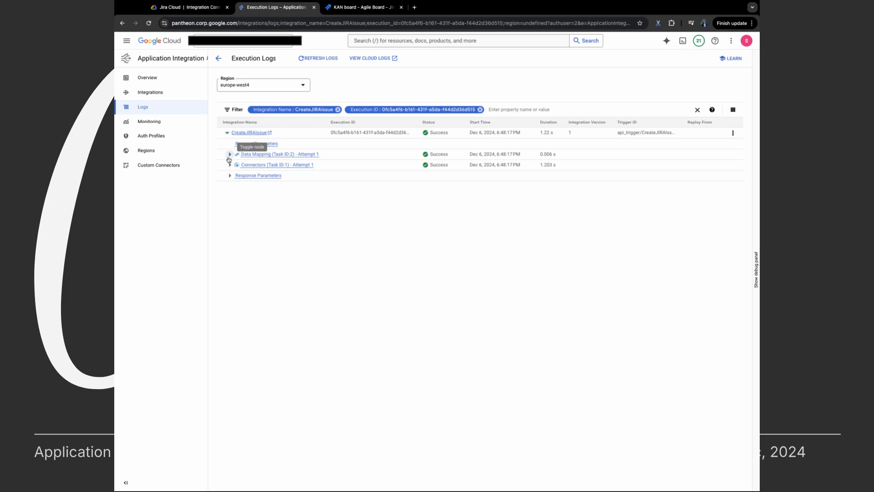
pyautogui.click(230, 154)
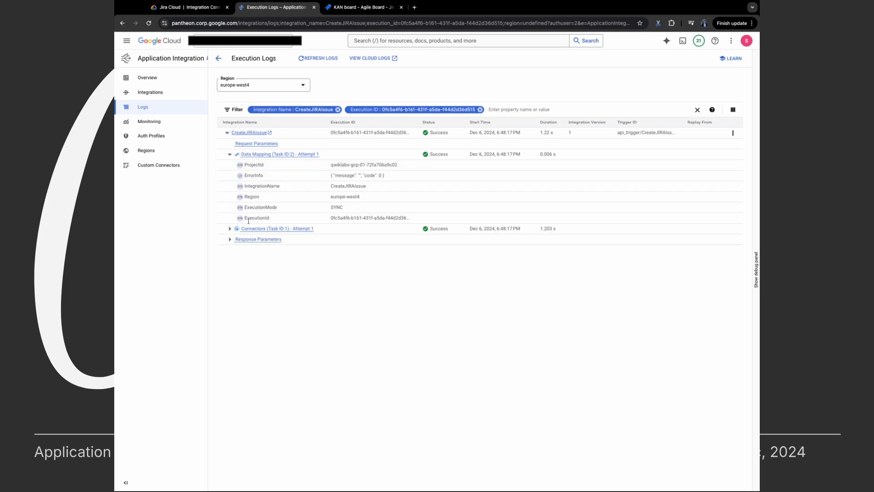
pyautogui.click(230, 229)
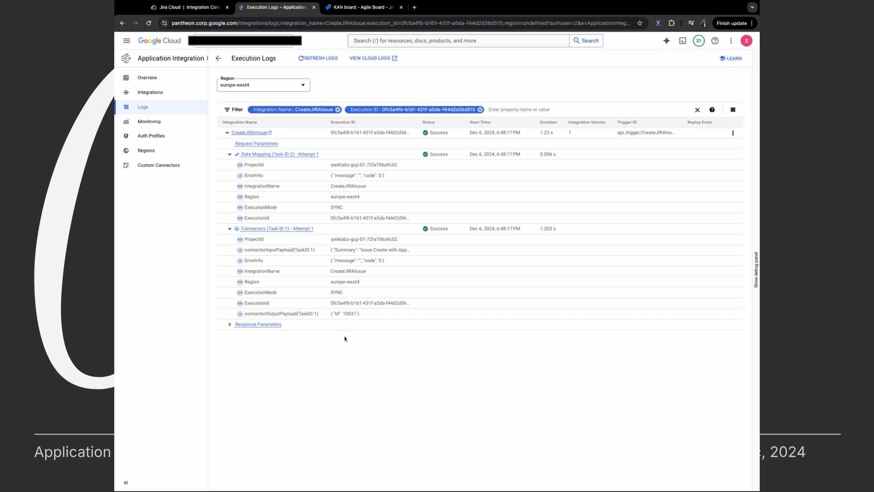
# Step: Switch to the Jira KAN board and reload it to check for the issue created by the integration
pyautogui.click(356, 8)
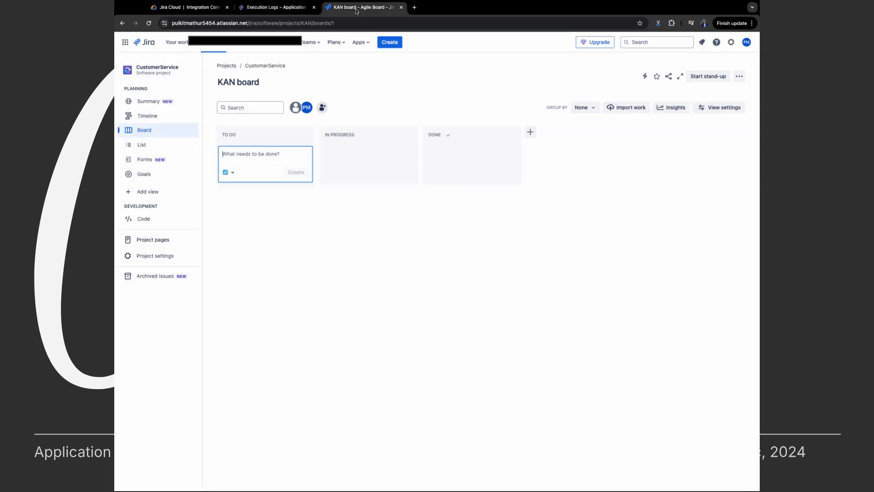
pyautogui.click(368, 86)
pyautogui.click(148, 25)
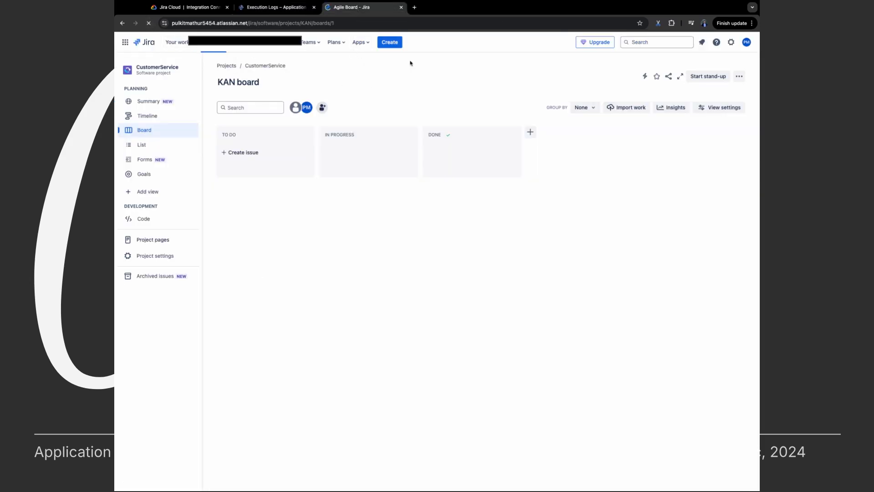